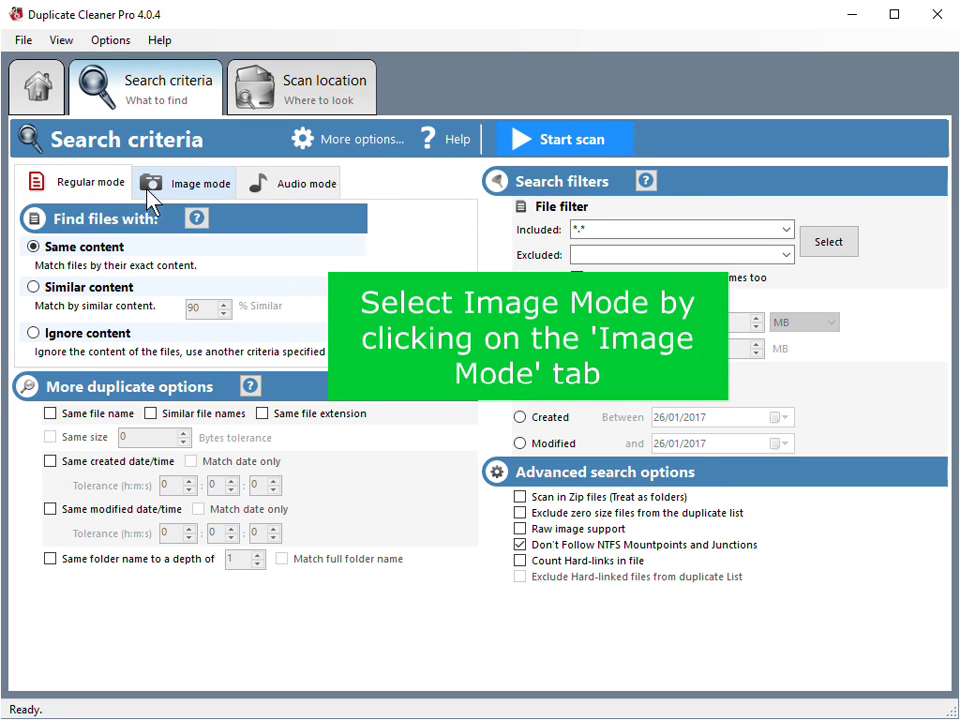
# Switch the search criteria to Image mode and keep the photo similarity at Very close match.
pyautogui.click(212, 190)
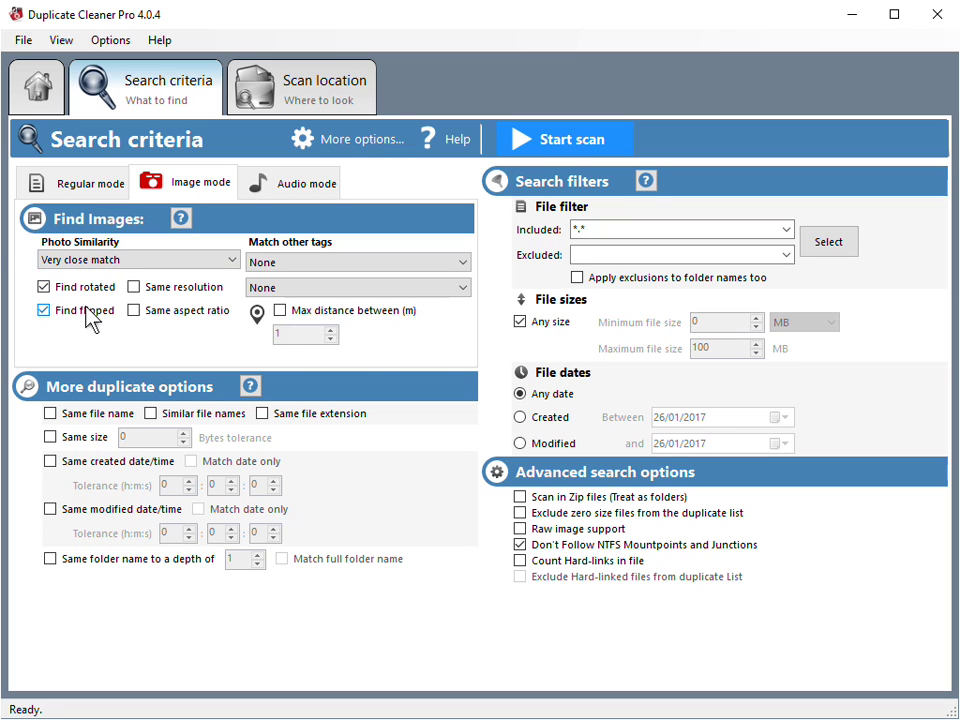
pyautogui.click(183, 260)
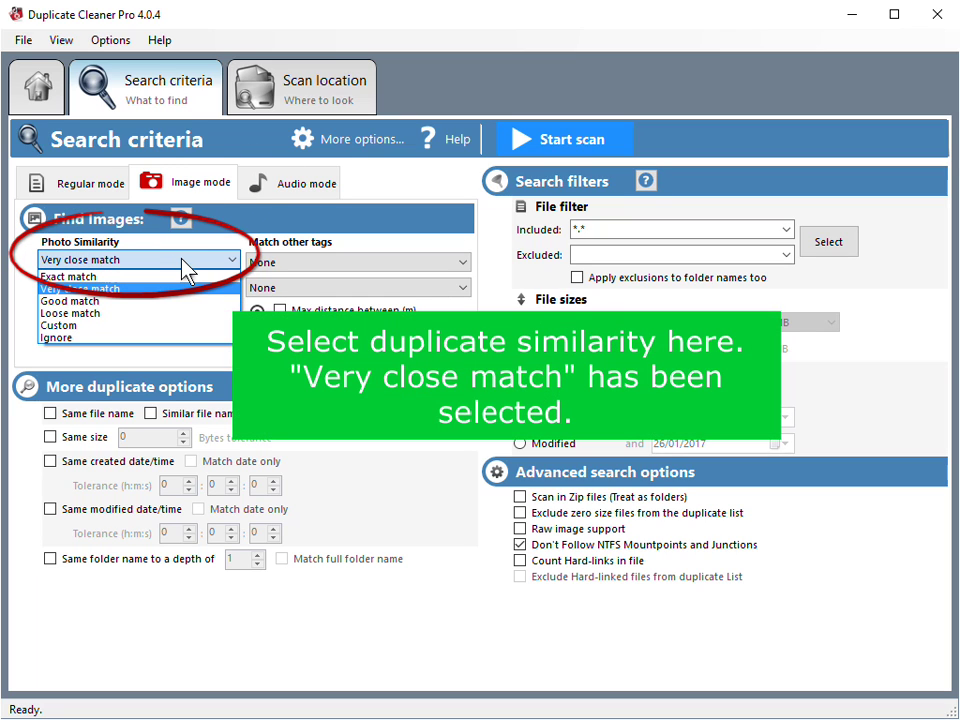
pyautogui.click(183, 261)
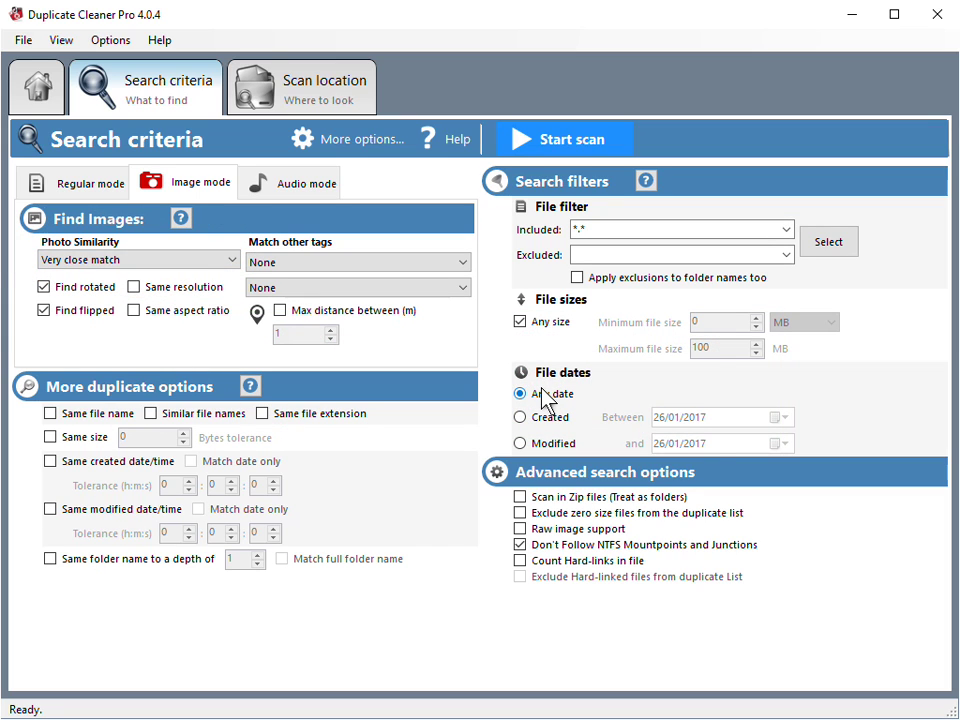
# Add the six folders from Images - DIB through Images - WMF in D:\test_data2 to the folders to search.
pyautogui.click(326, 105)
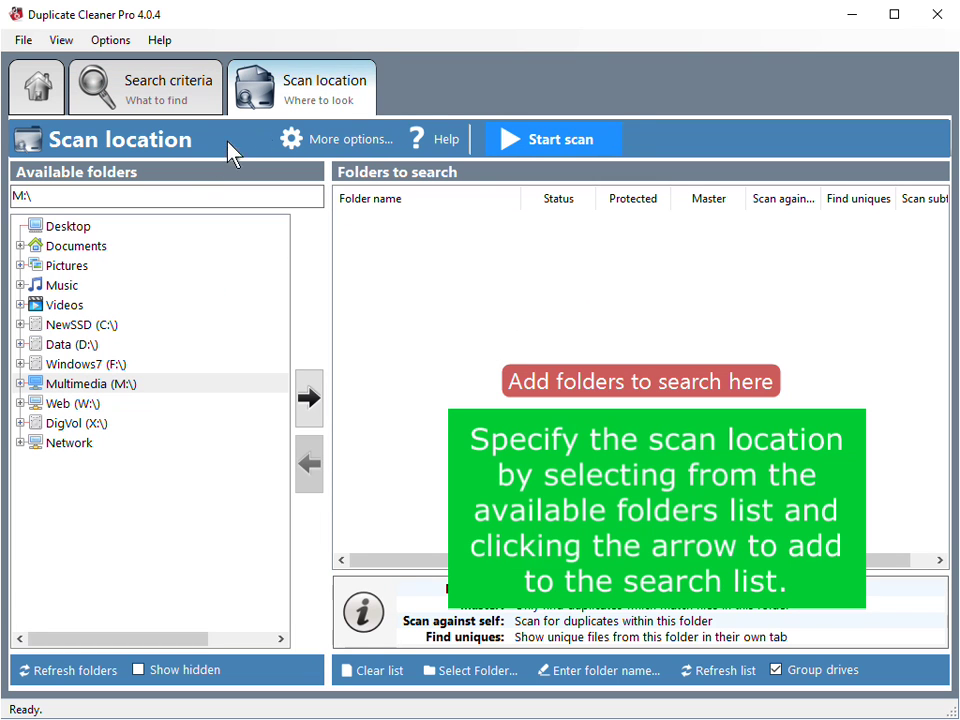
pyautogui.click(20, 344)
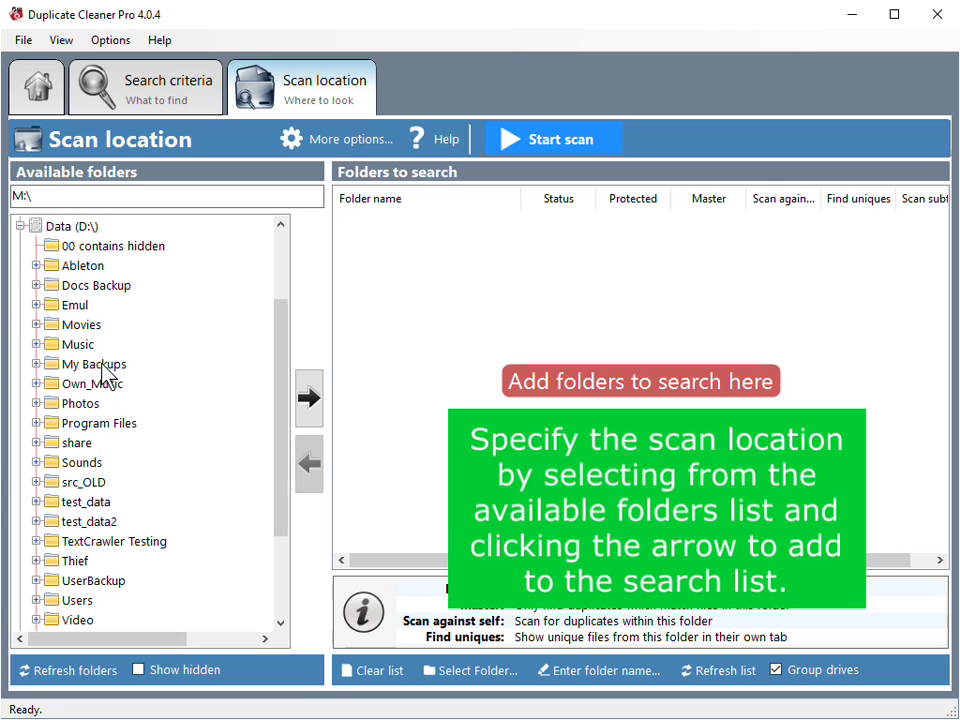
pyautogui.scroll(-2, 130, 447)
pyautogui.click(37, 403)
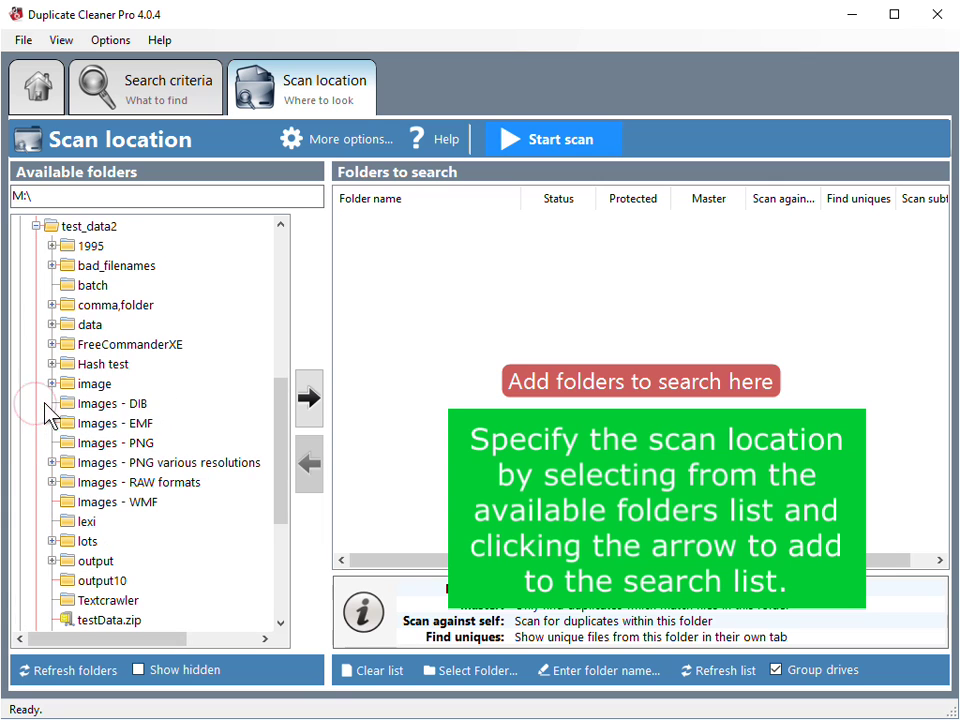
pyautogui.scroll(-1, 156, 371)
pyautogui.click(133, 350)
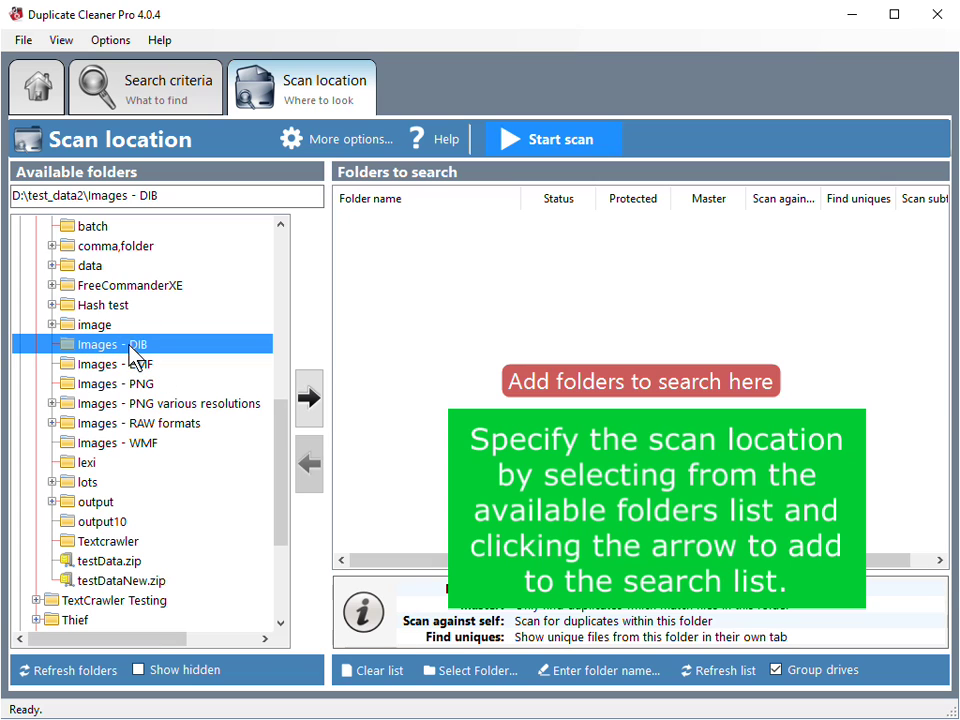
pyautogui.keyDown('shift'); pyautogui.click(136, 447); pyautogui.keyUp('shift')
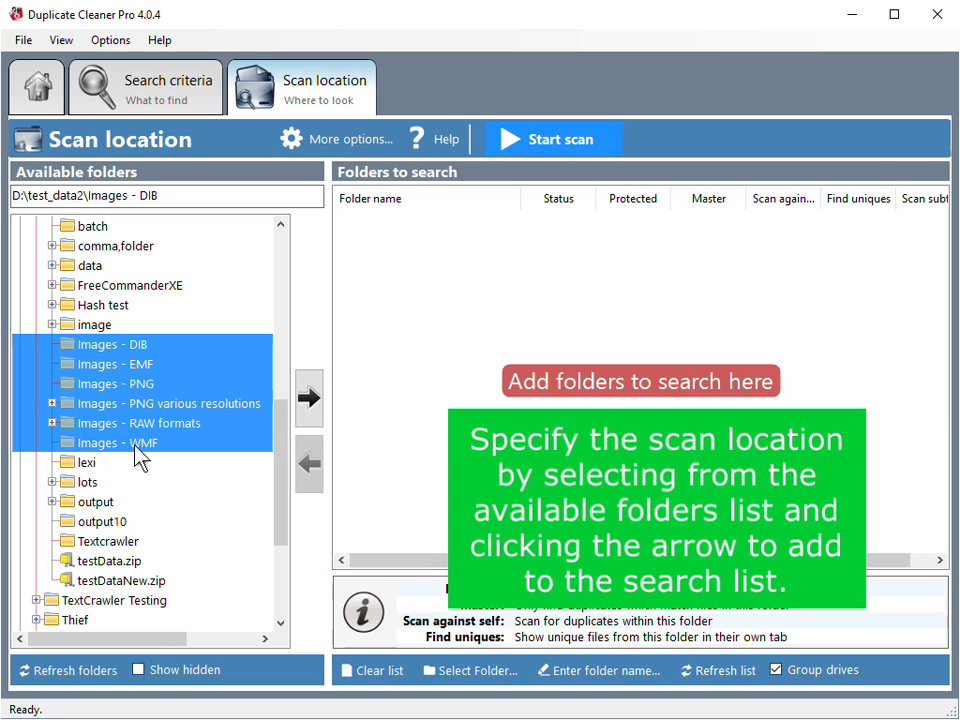
pyautogui.click(309, 399)
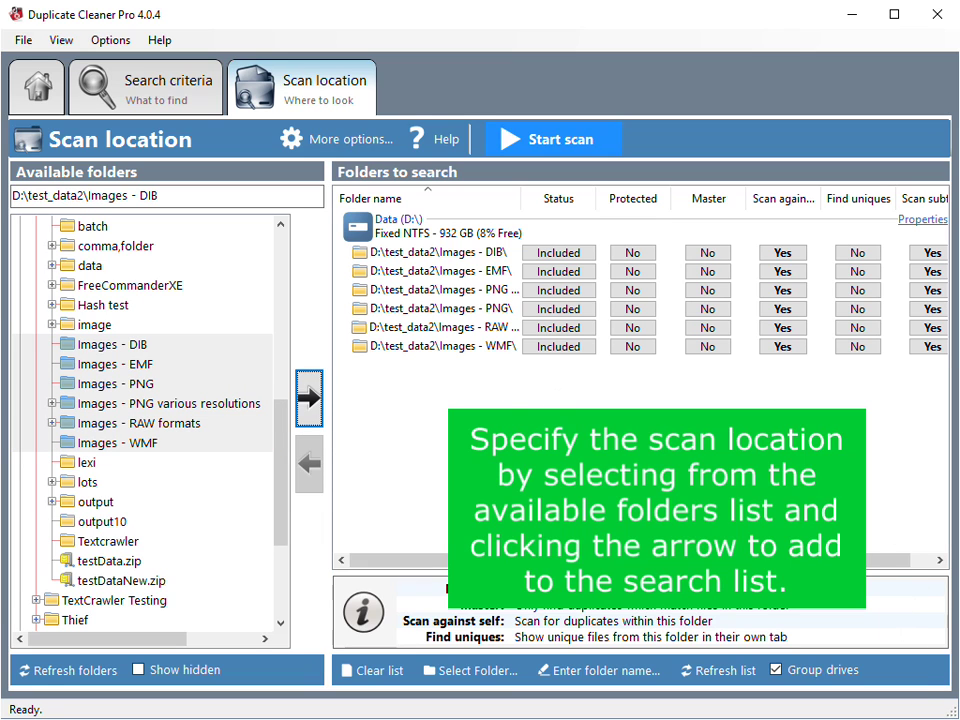
# Check the search options of the added folders, run the duplicate image scan and close its summary.
pyautogui.hscroll(1, 640, 470)
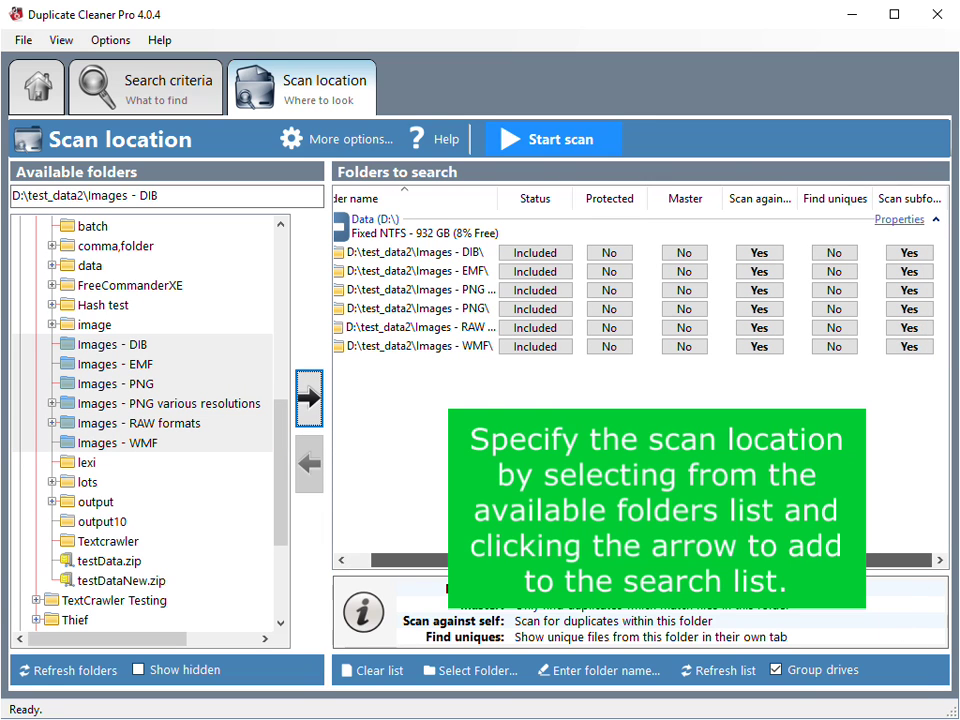
pyautogui.hscroll(-1, 430, 588)
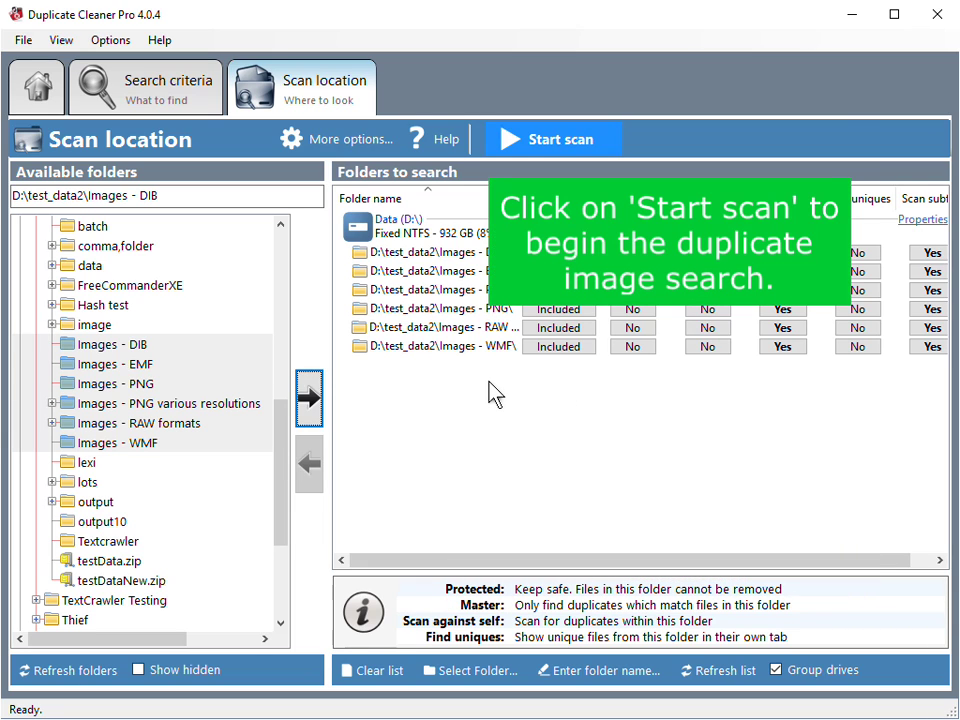
pyautogui.click(548, 141)
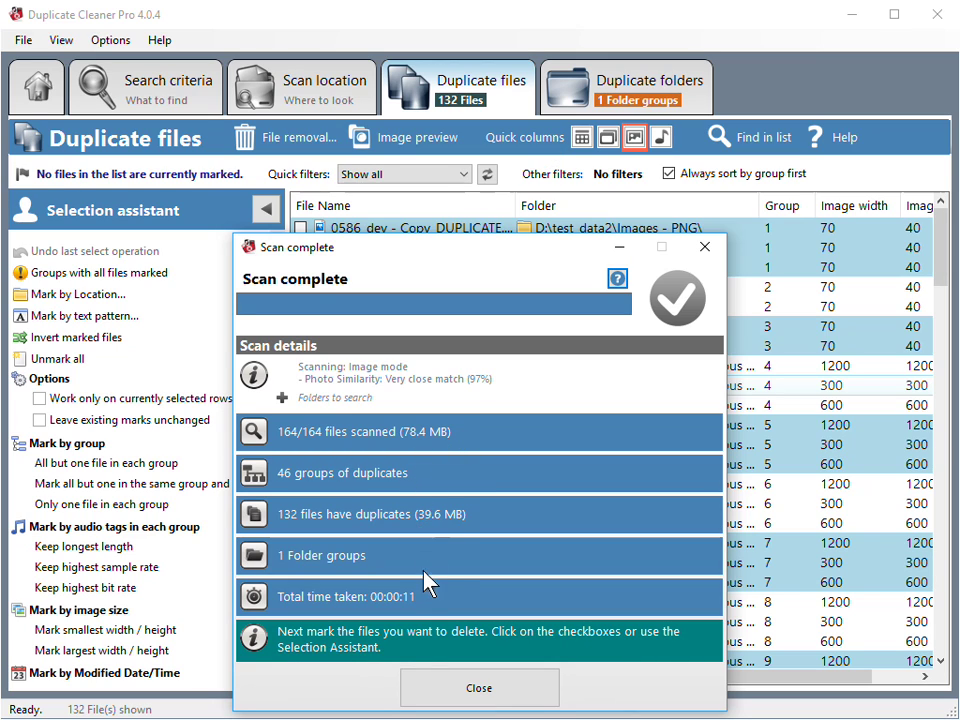
pyautogui.click(470, 688)
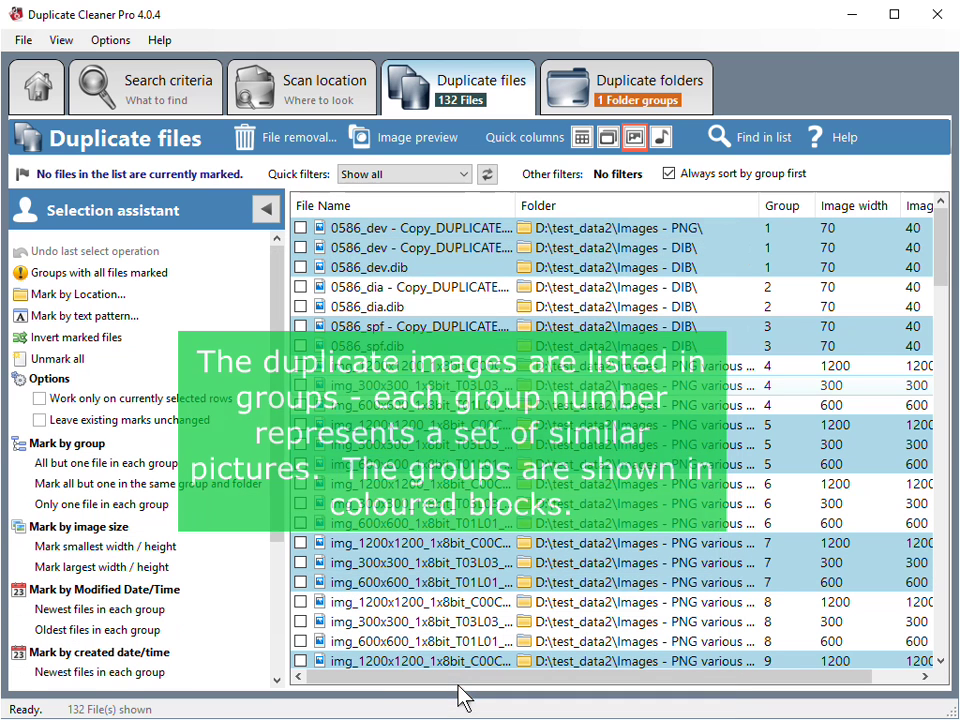
# Look through the list of duplicate files, examining the group numbers and the image width and height columns.
pyautogui.moveTo(946, 243); pyautogui.dragTo(913, 615)
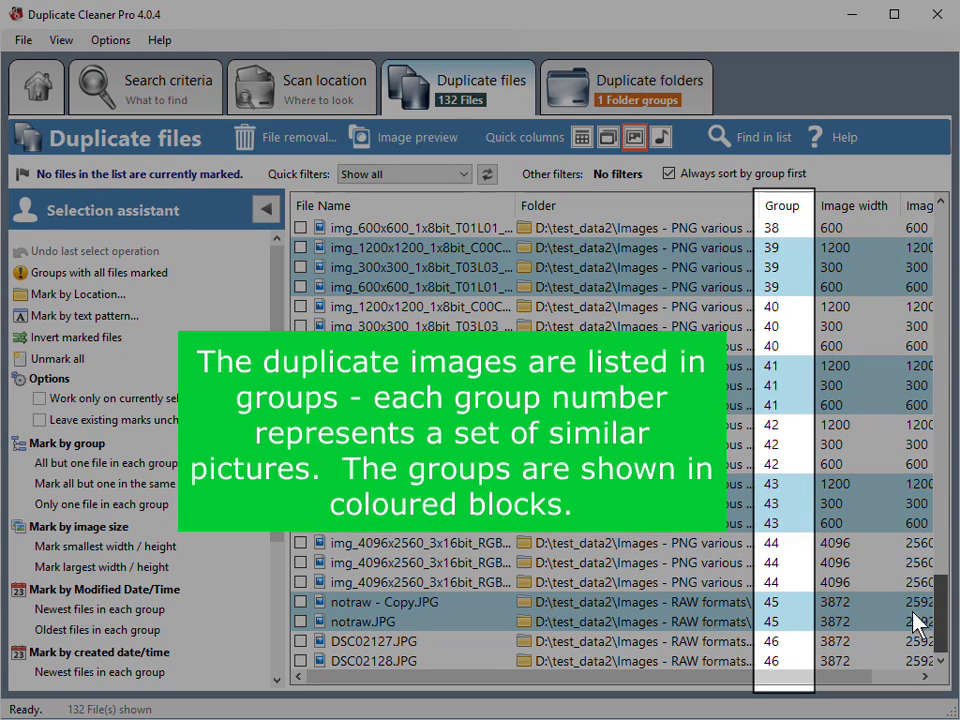
pyautogui.moveTo(913, 620); pyautogui.dragTo(948, 228)
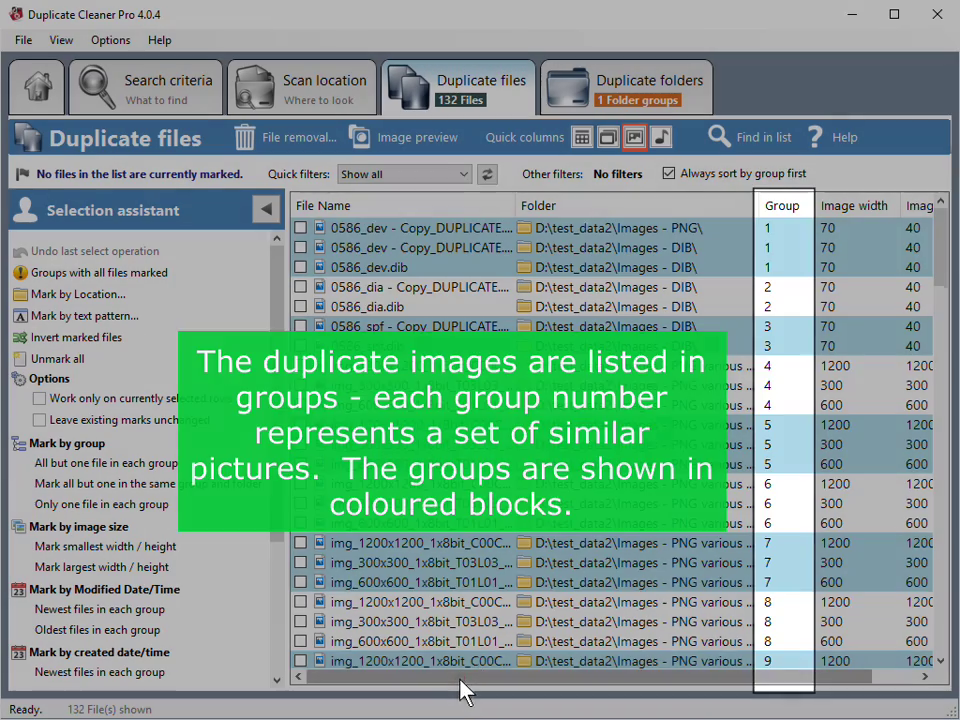
pyautogui.moveTo(461, 686); pyautogui.dragTo(530, 690)
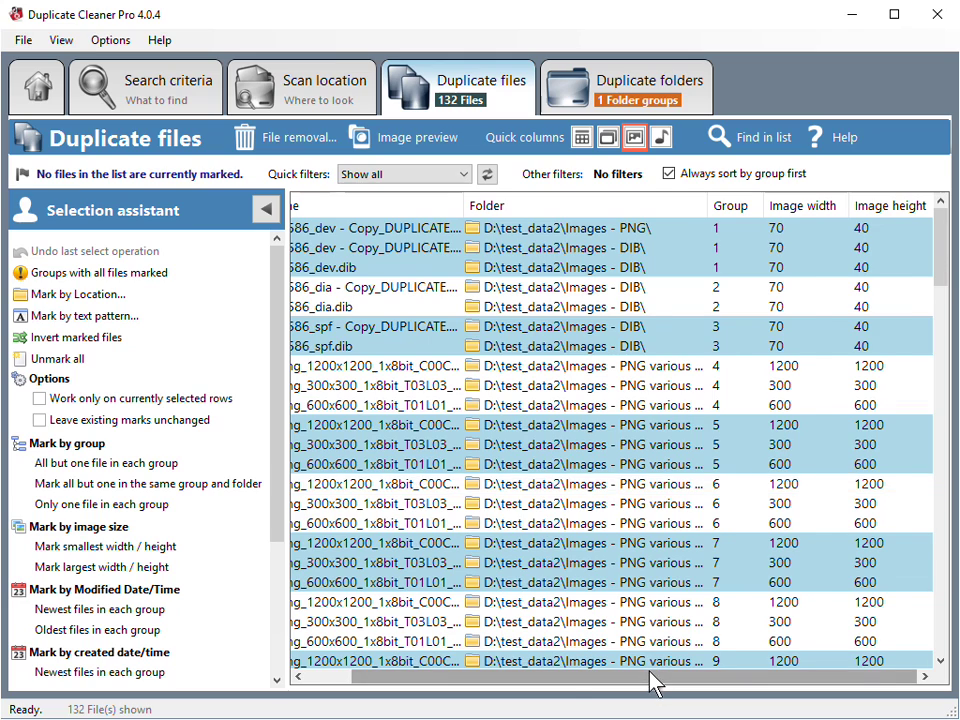
pyautogui.moveTo(655, 683); pyautogui.dragTo(553, 690)
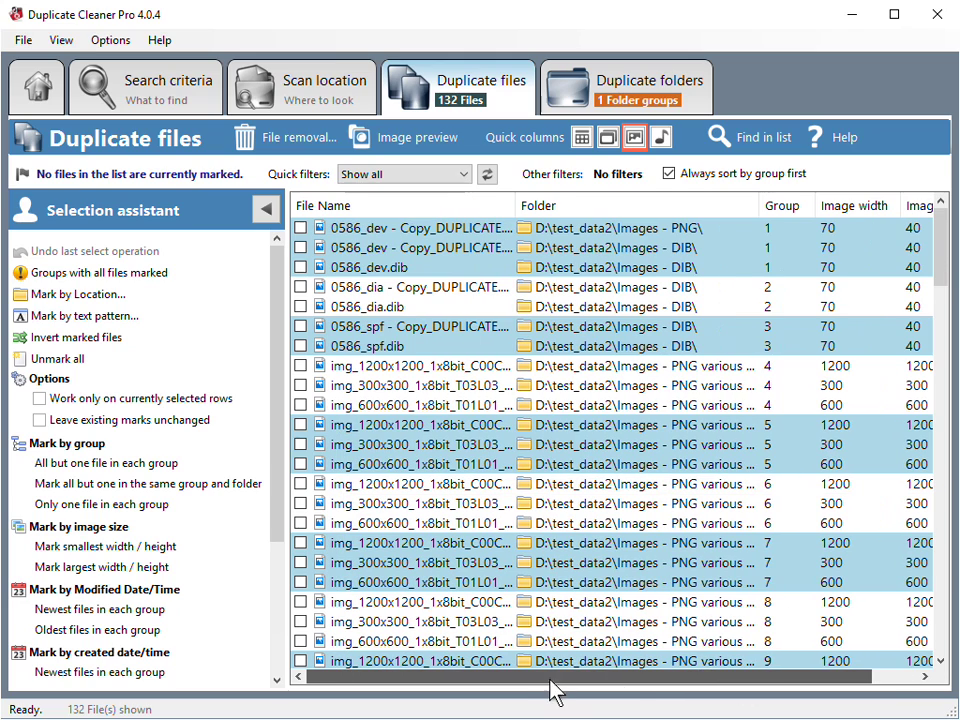
# Open the image preview for the 1200-pixel-wide file in group 9 and view the copies in that group.
pyautogui.click(463, 446)
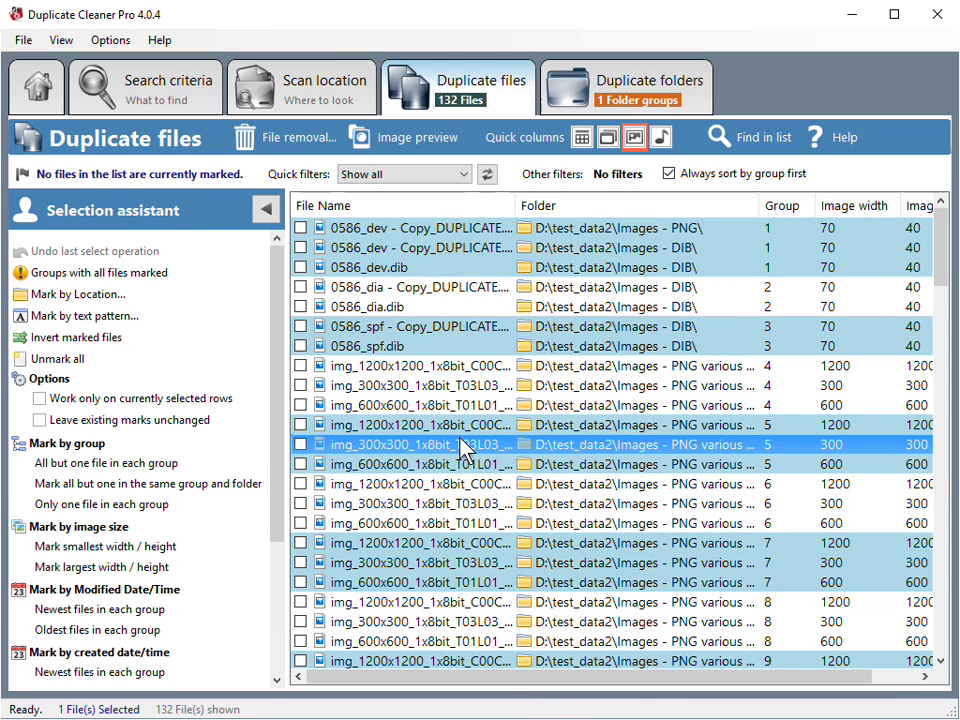
pyautogui.scroll(-3, 460, 442)
pyautogui.click(442, 487)
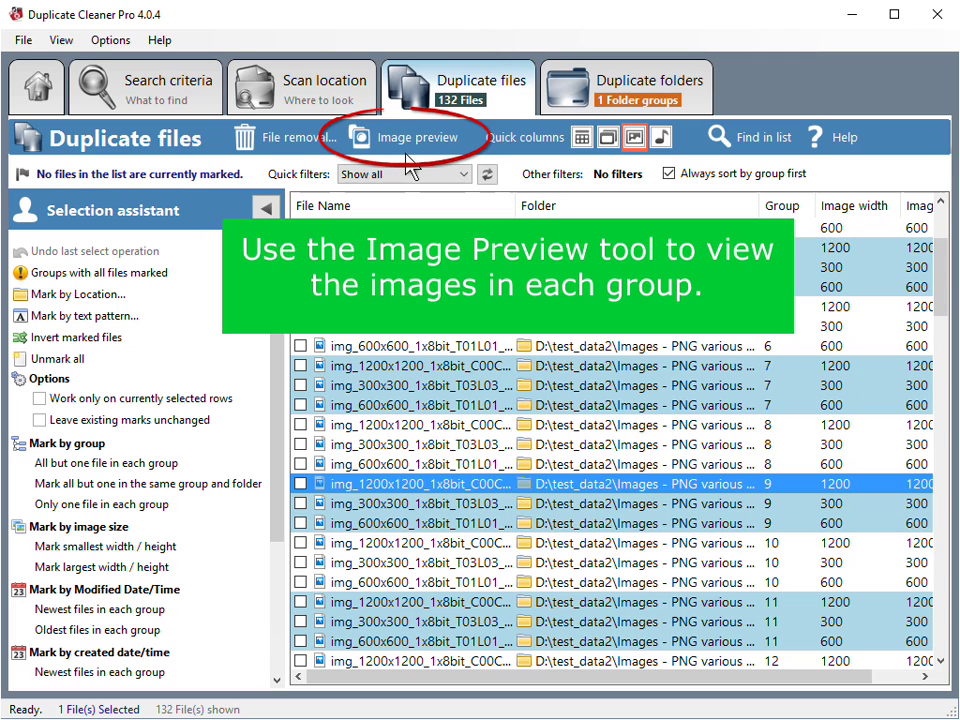
pyautogui.click(405, 141)
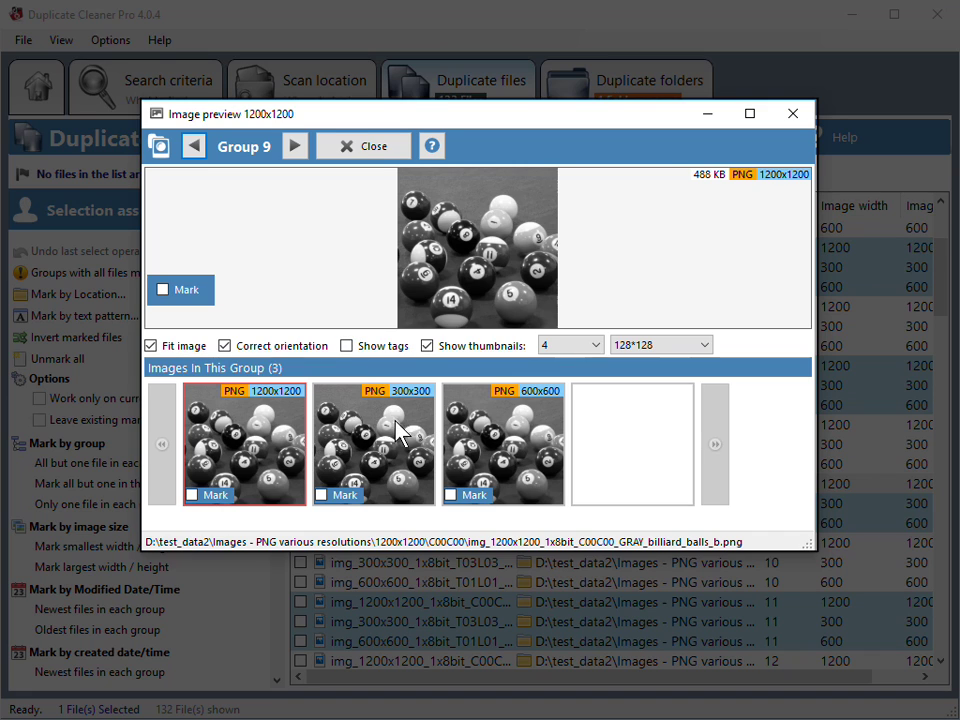
pyautogui.click(400, 432)
pyautogui.click(488, 432)
pyautogui.click(340, 428)
pyautogui.click(283, 452)
# Browse the image previews of the duplicate groups from group 10 to group 21, and close the preview.
pyautogui.click(286, 154)
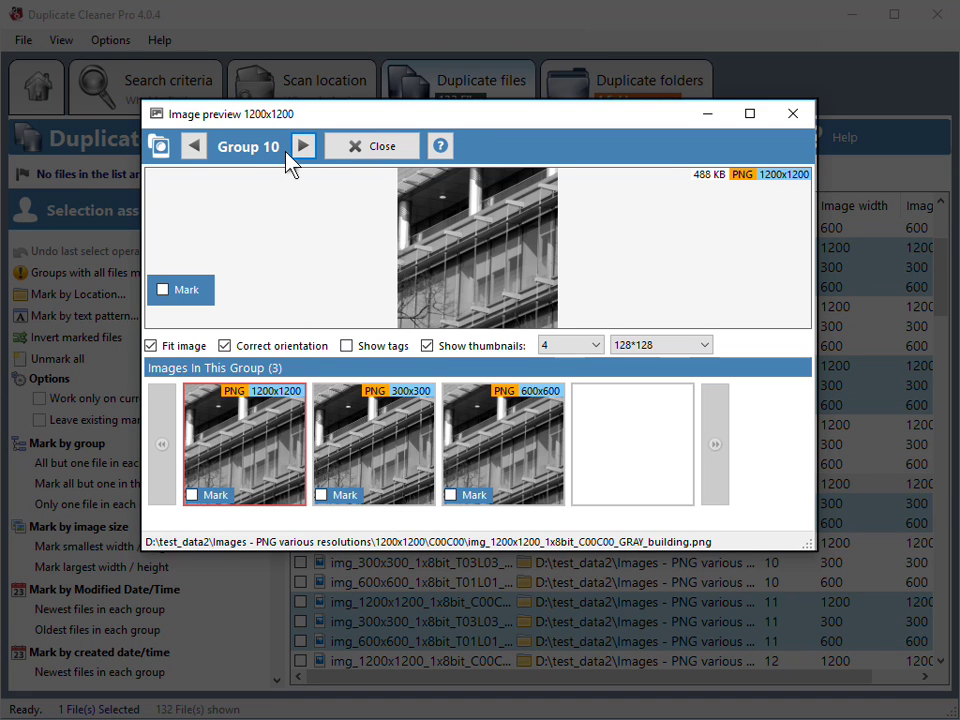
pyautogui.click(303, 150)
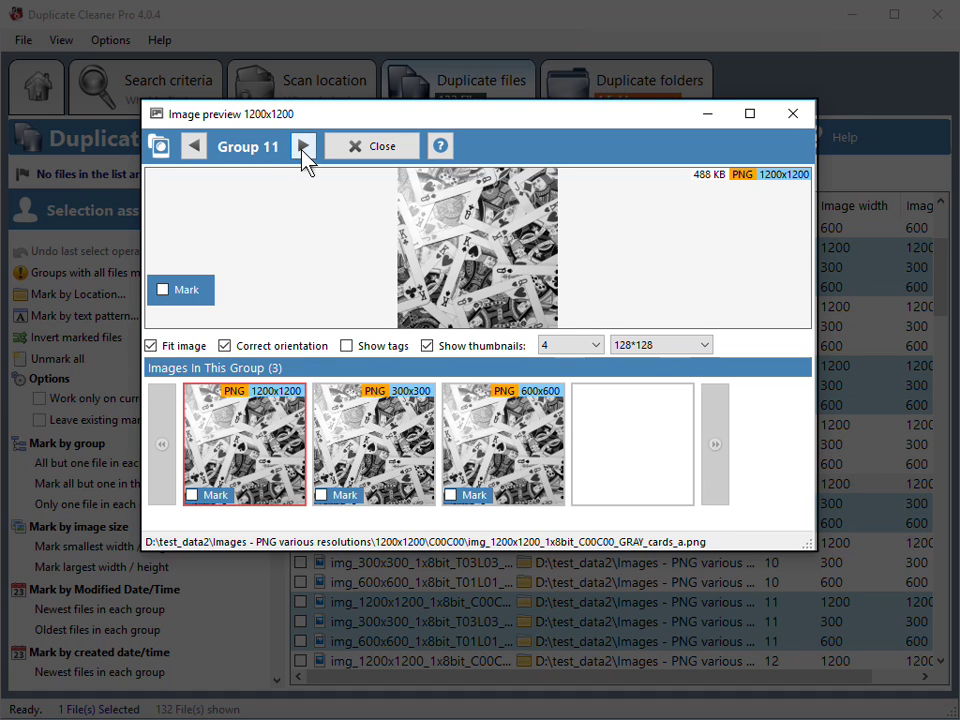
pyautogui.click(303, 150)
pyautogui.click(302, 149)
pyautogui.click(302, 149)
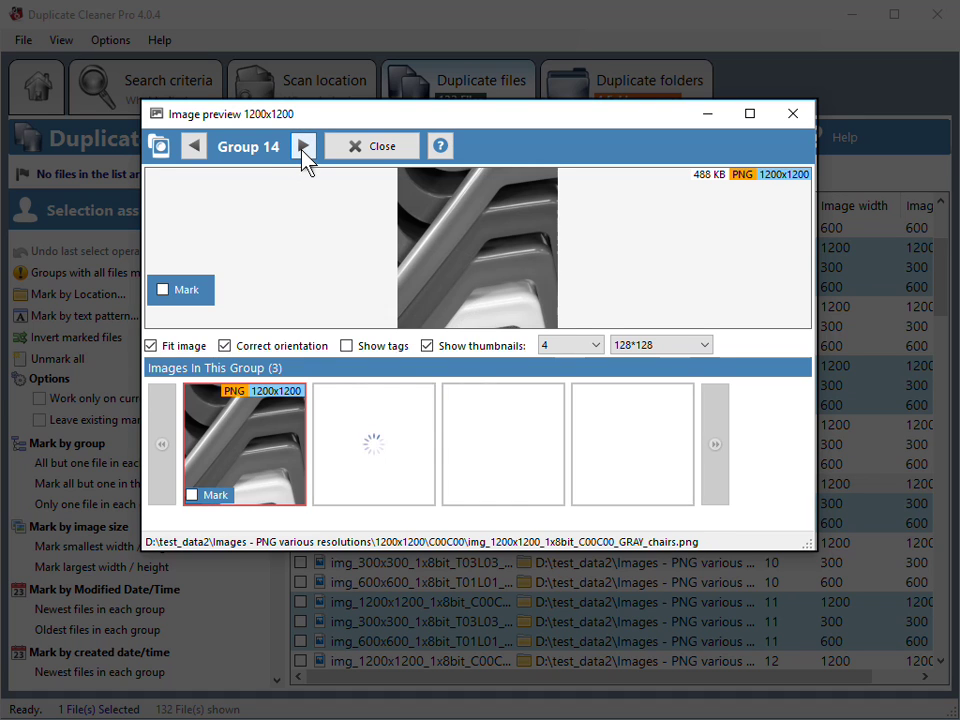
pyautogui.click(302, 149)
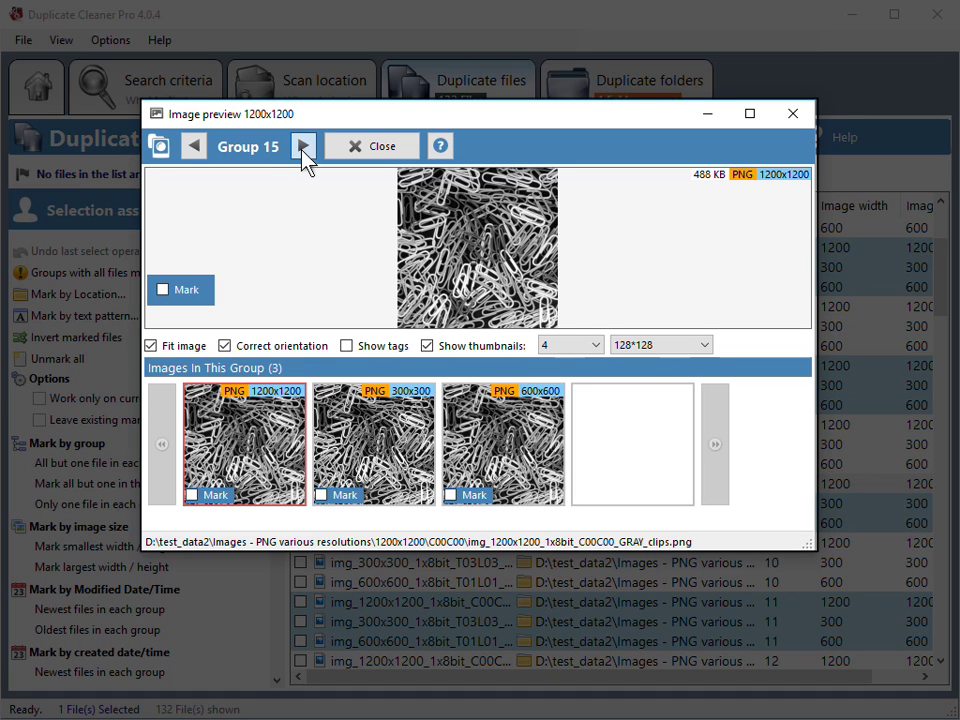
pyautogui.click(302, 149)
pyautogui.click(303, 149)
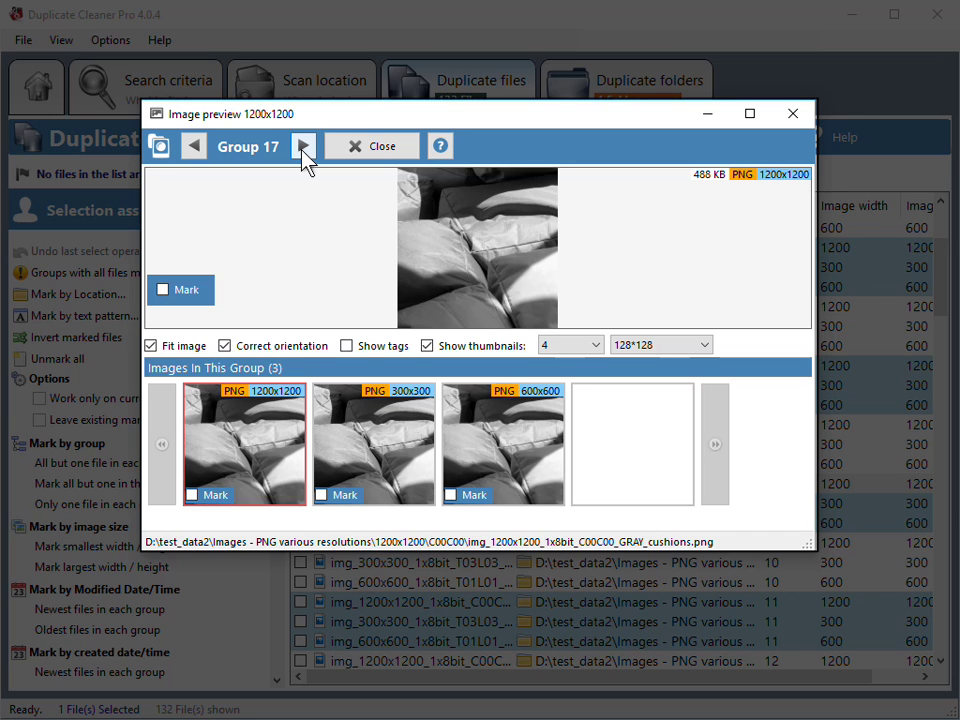
pyautogui.click(303, 149)
pyautogui.click(303, 149)
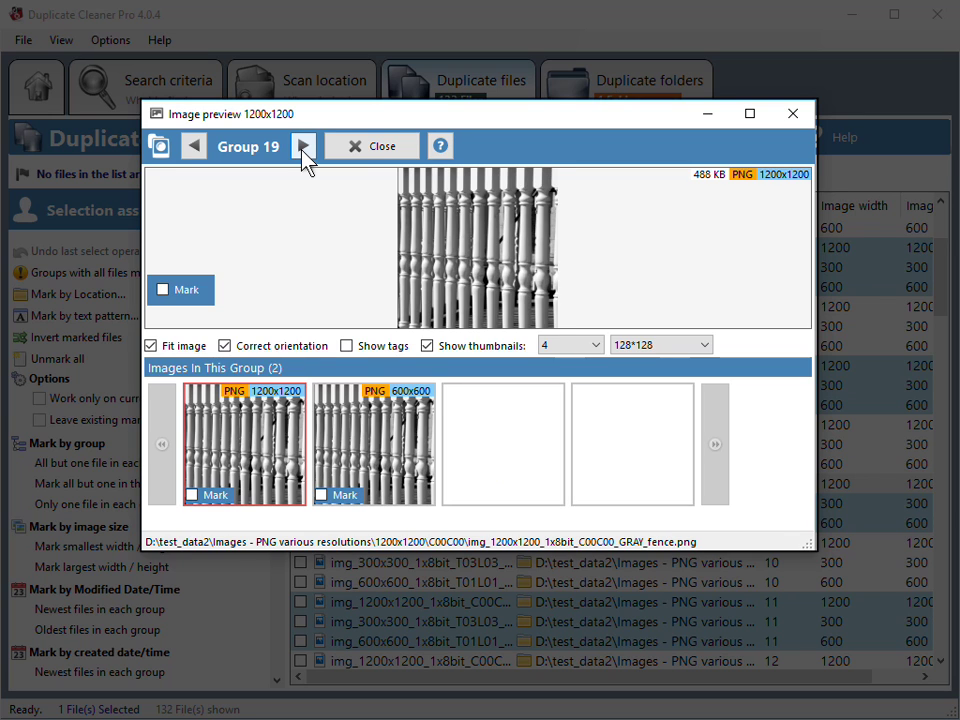
pyautogui.click(303, 149)
pyautogui.click(303, 149)
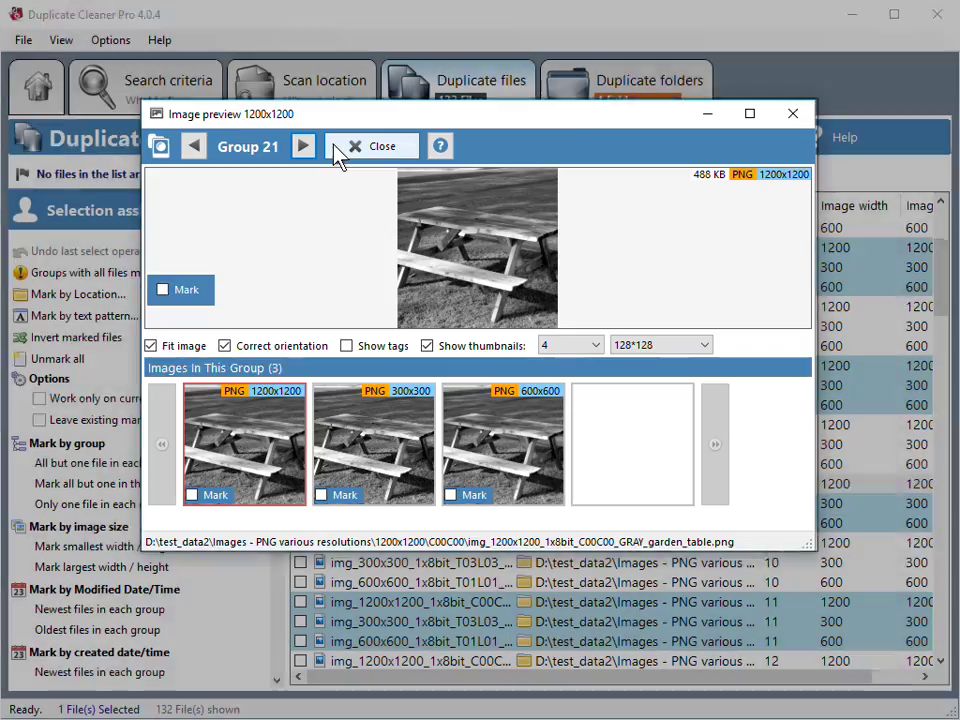
pyautogui.click(338, 152)
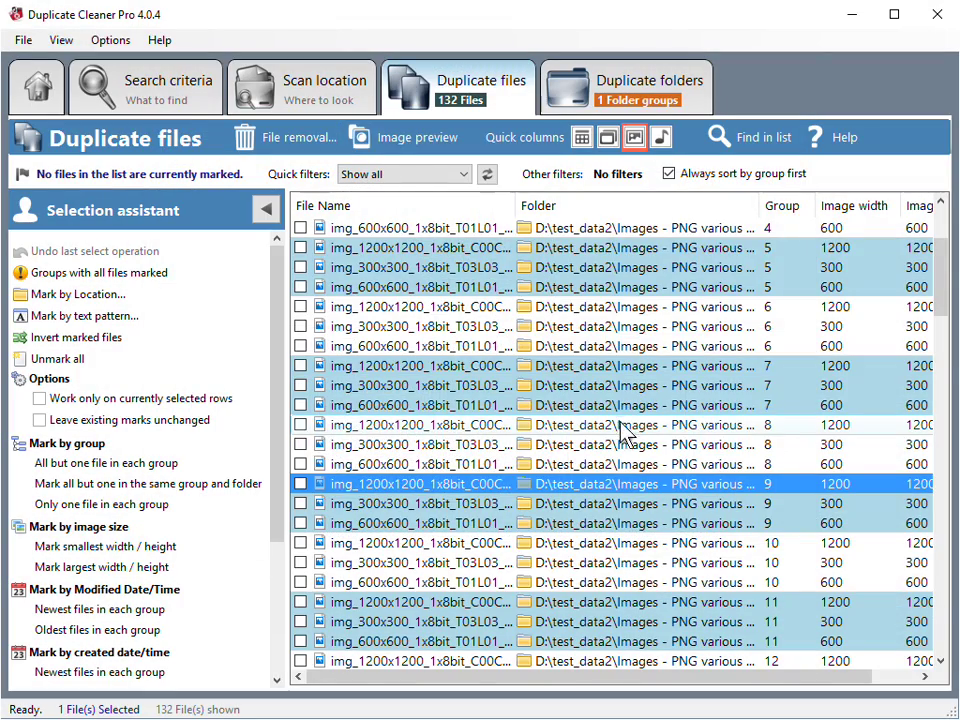
# Mark the images with the smallest width/height in every duplicate group and look through the marked files.
pyautogui.scroll(3, 621, 439)
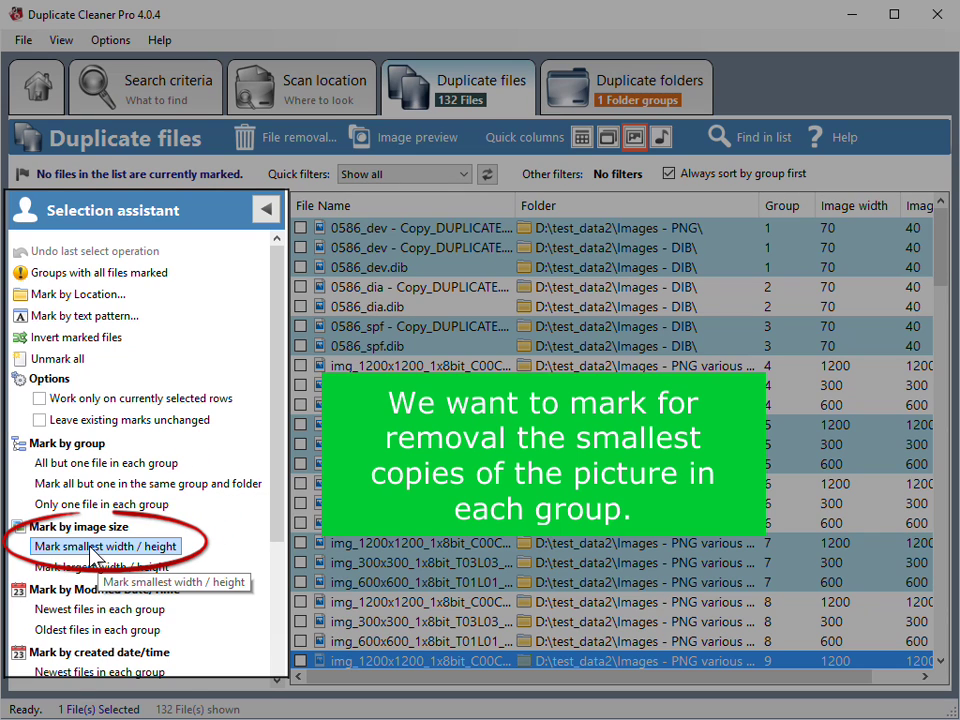
pyautogui.click(92, 549)
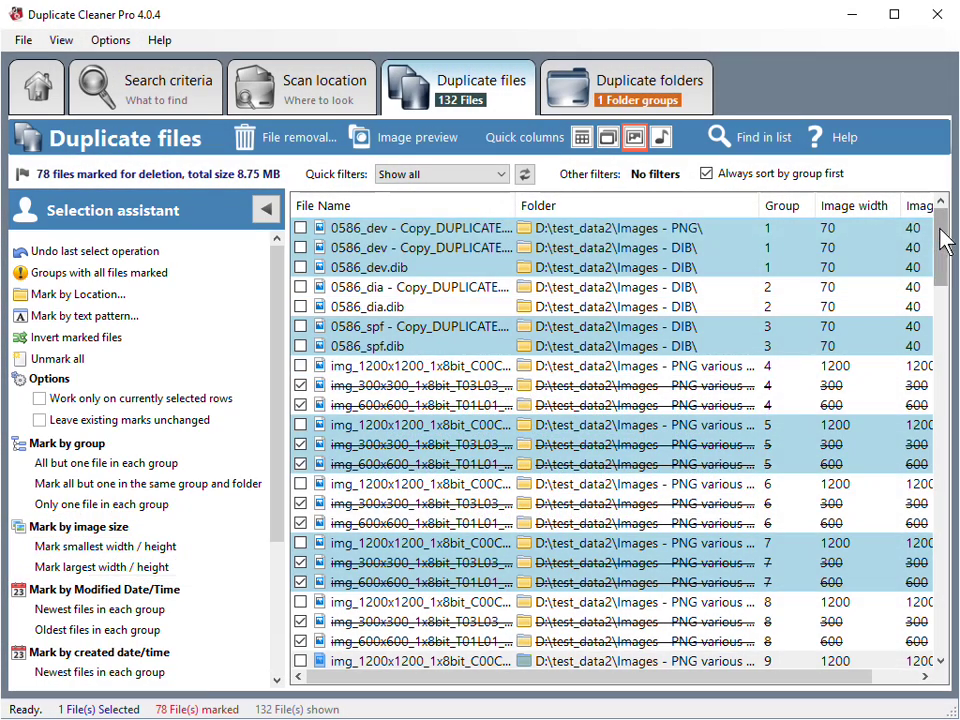
pyautogui.moveTo(945, 240); pyautogui.dragTo(940, 322)
pyautogui.moveTo(752, 686); pyautogui.dragTo(810, 686)
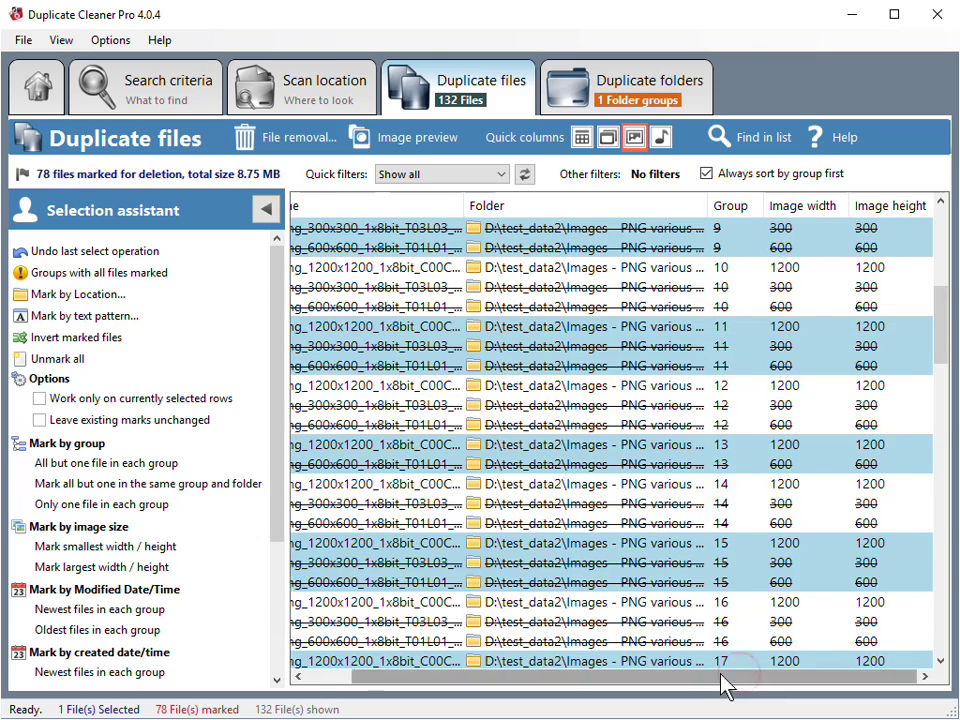
pyautogui.moveTo(735, 685); pyautogui.dragTo(664, 690)
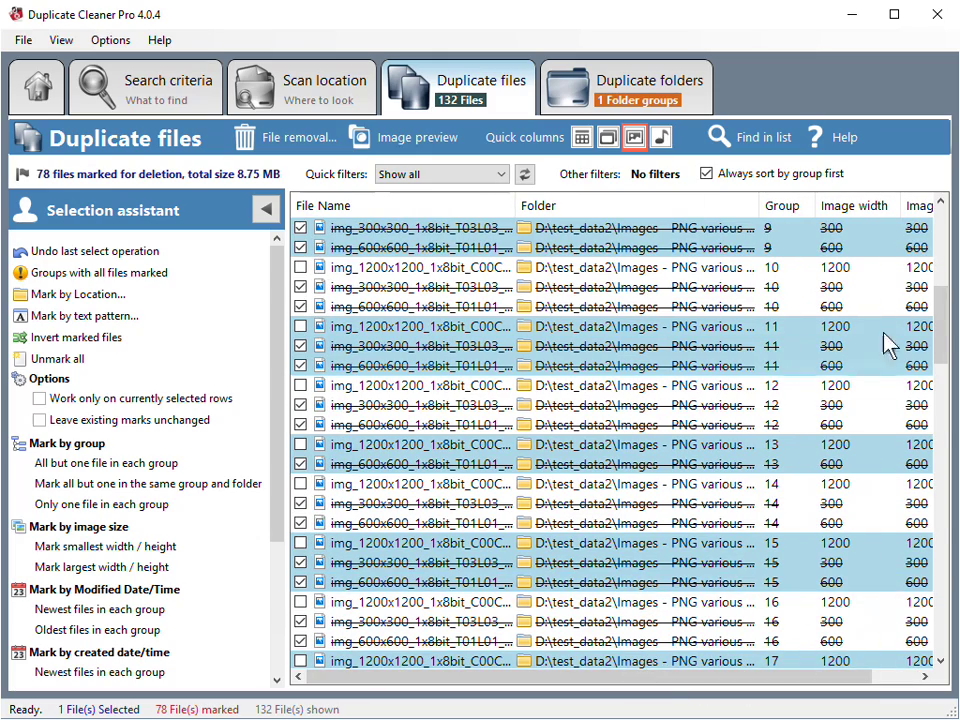
pyautogui.moveTo(945, 321); pyautogui.dragTo(952, 232)
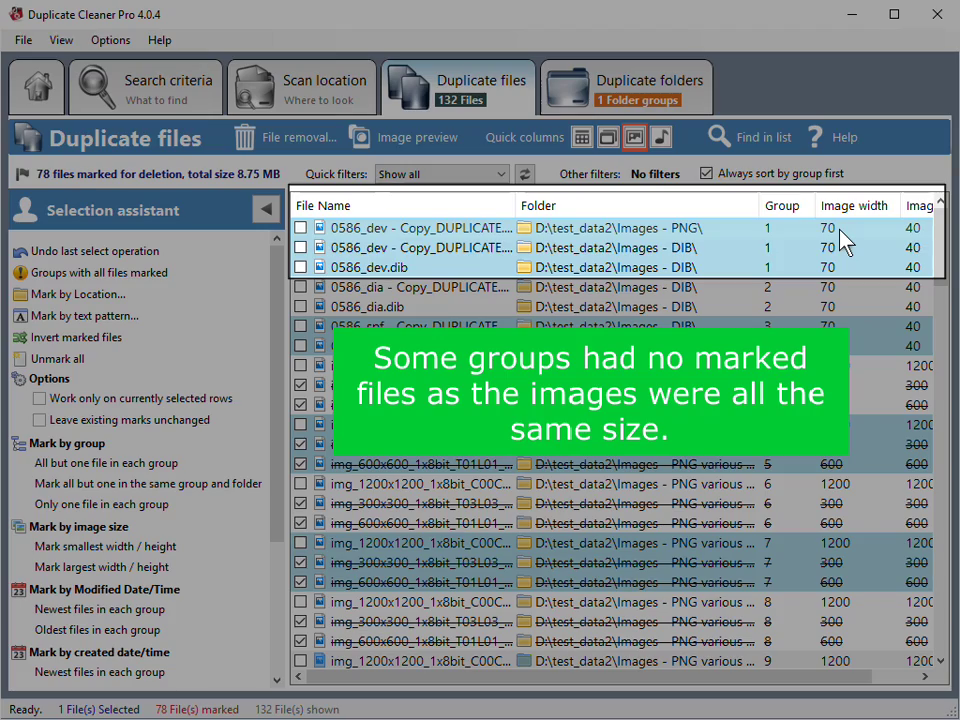
# Open the image preview for the 0586_dev copy from the Images - DIB folder in group 1 and reposition the preview window.
pyautogui.click(455, 248)
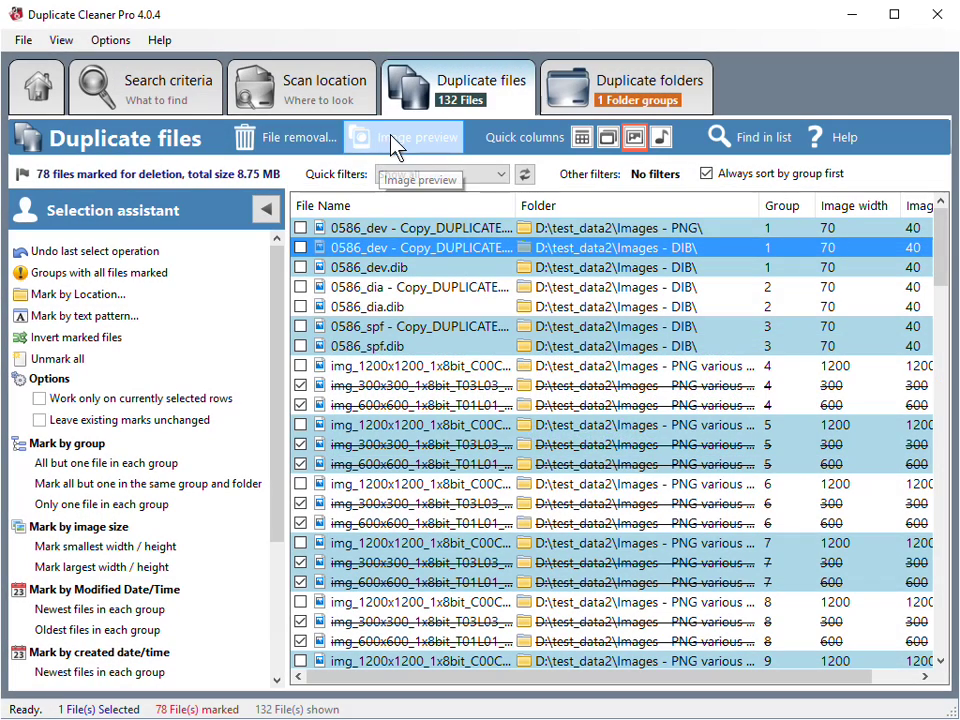
pyautogui.click(390, 138)
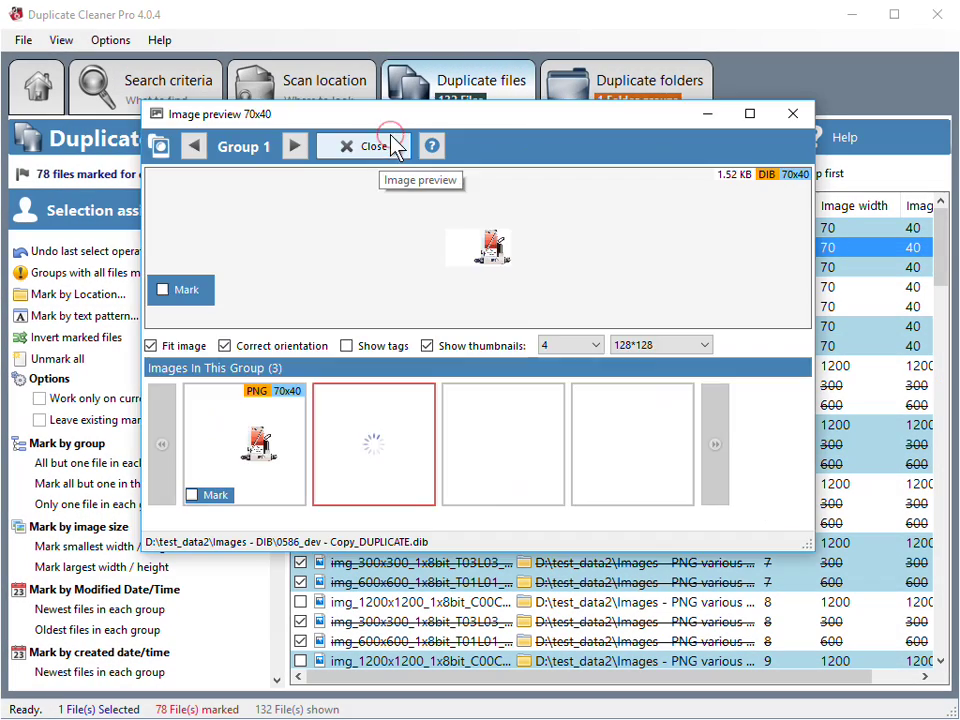
pyautogui.moveTo(391, 112); pyautogui.dragTo(466, 312)
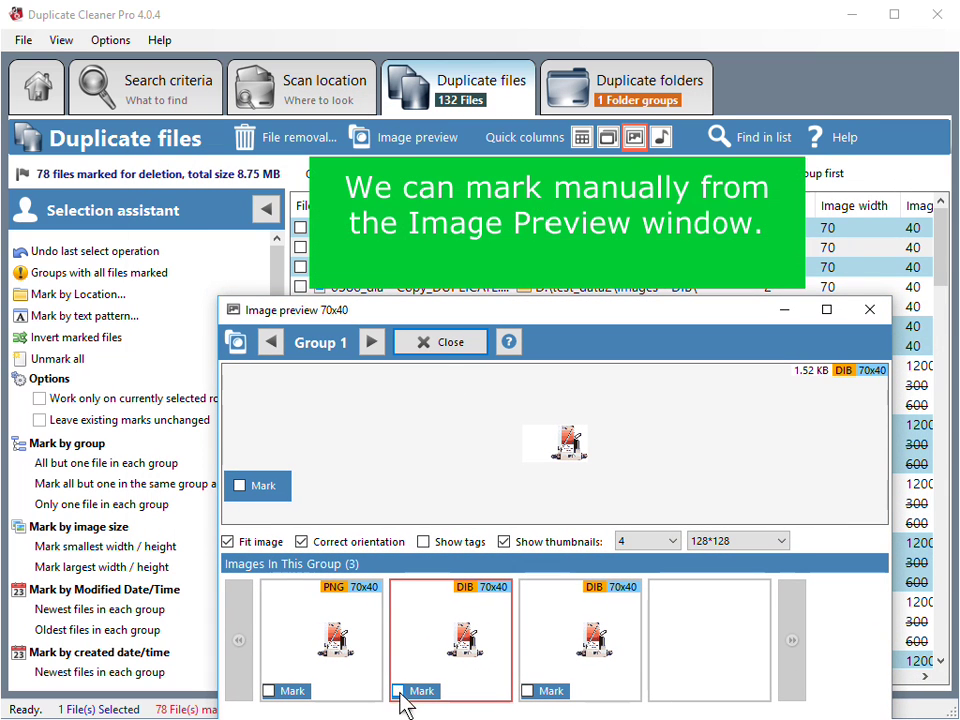
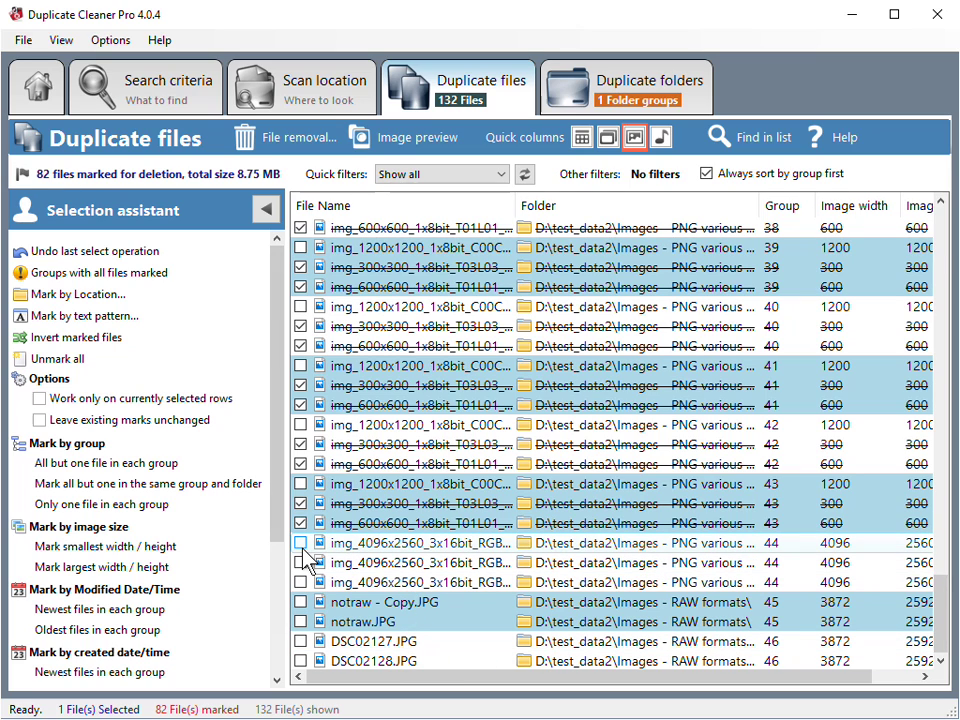
# Mark the second and third 4096x2560 PNG images of group 44 from the image preview, and close the preview.
pyautogui.click(375, 542)
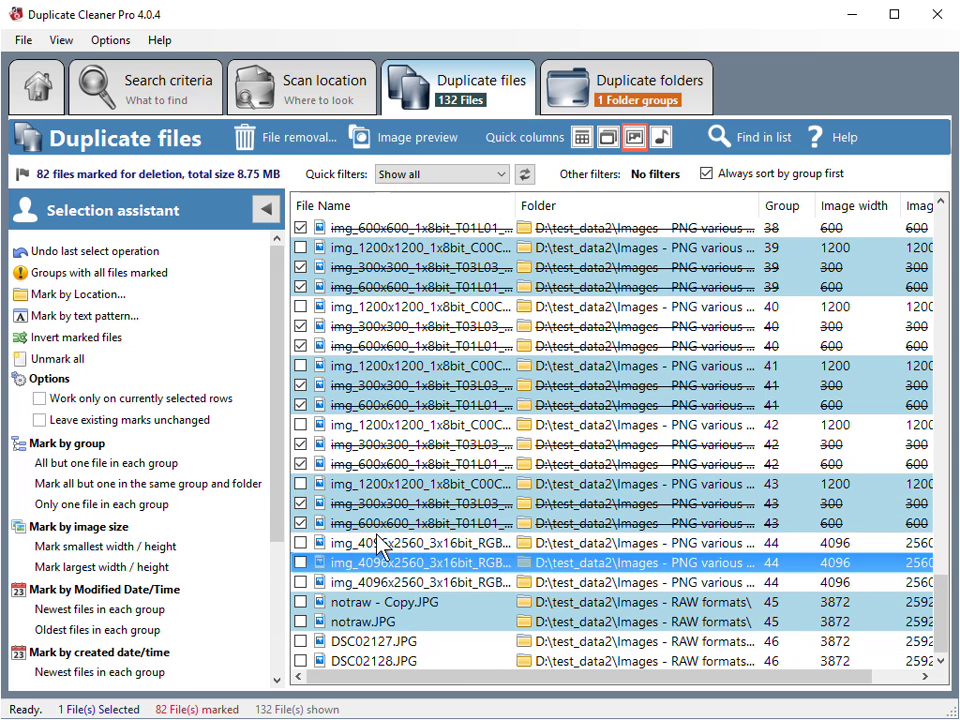
pyautogui.click(405, 145)
pyautogui.moveTo(440, 312); pyautogui.dragTo(443, 228)
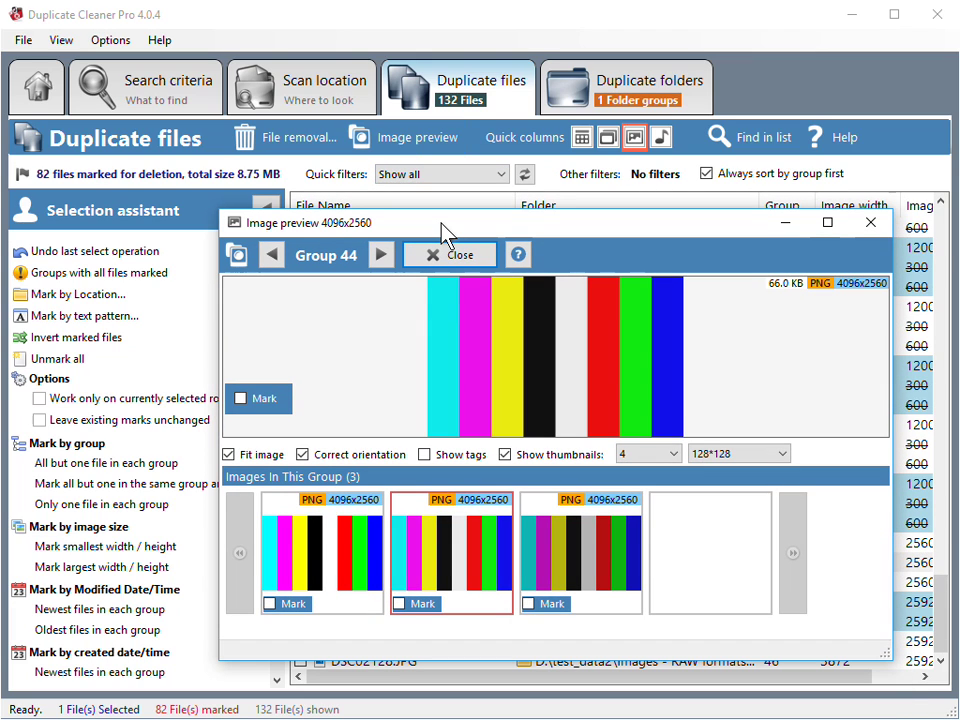
pyautogui.moveTo(442, 224); pyautogui.dragTo(441, 224)
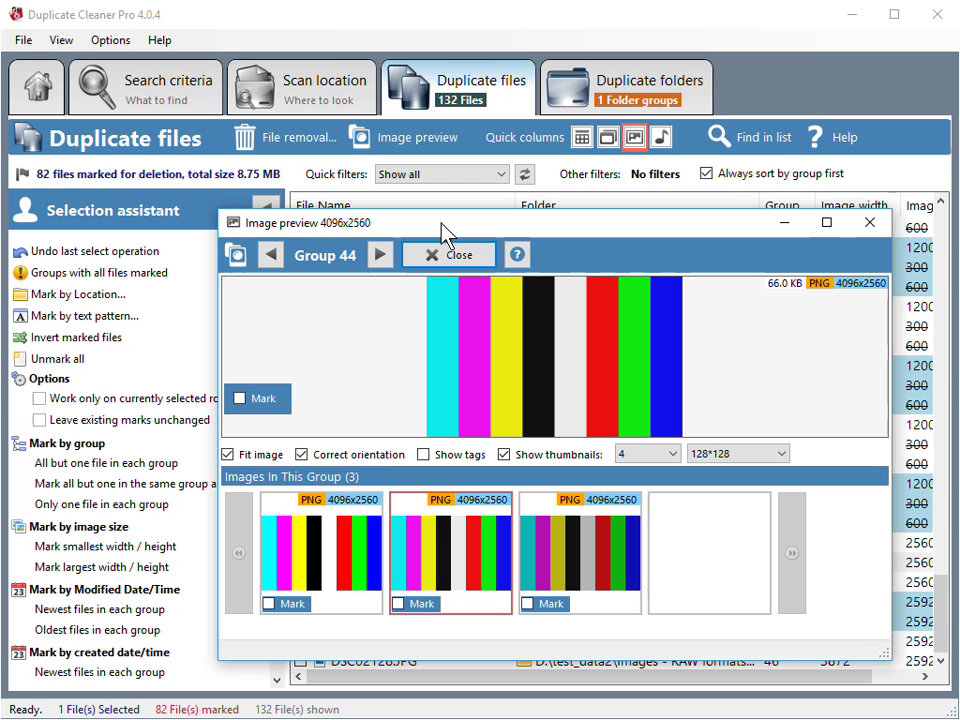
pyautogui.click(398, 604)
pyautogui.click(527, 604)
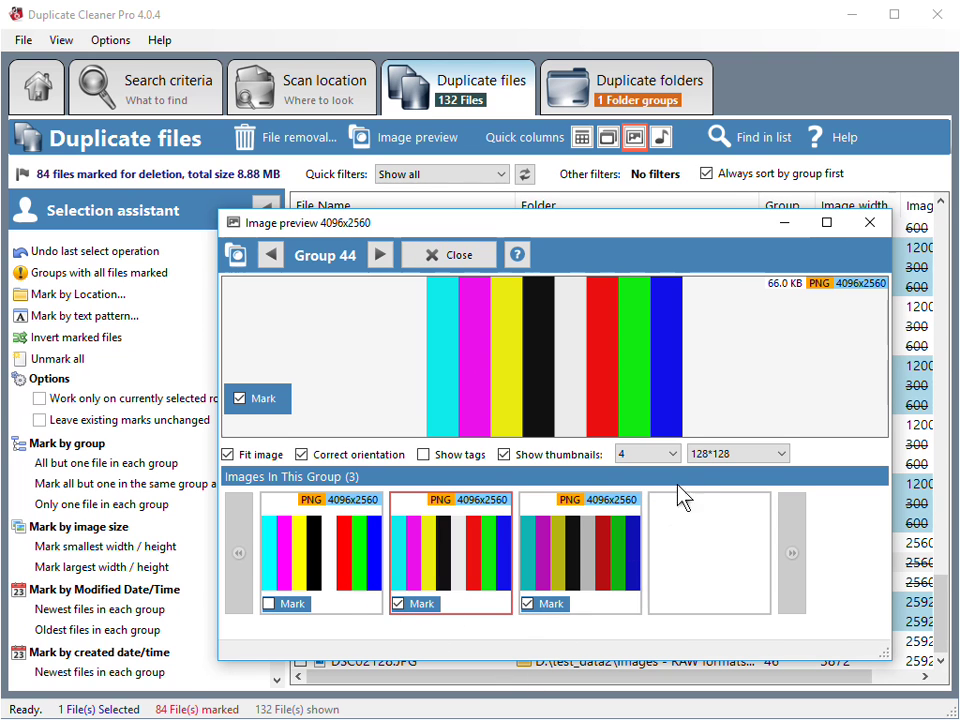
pyautogui.click(456, 255)
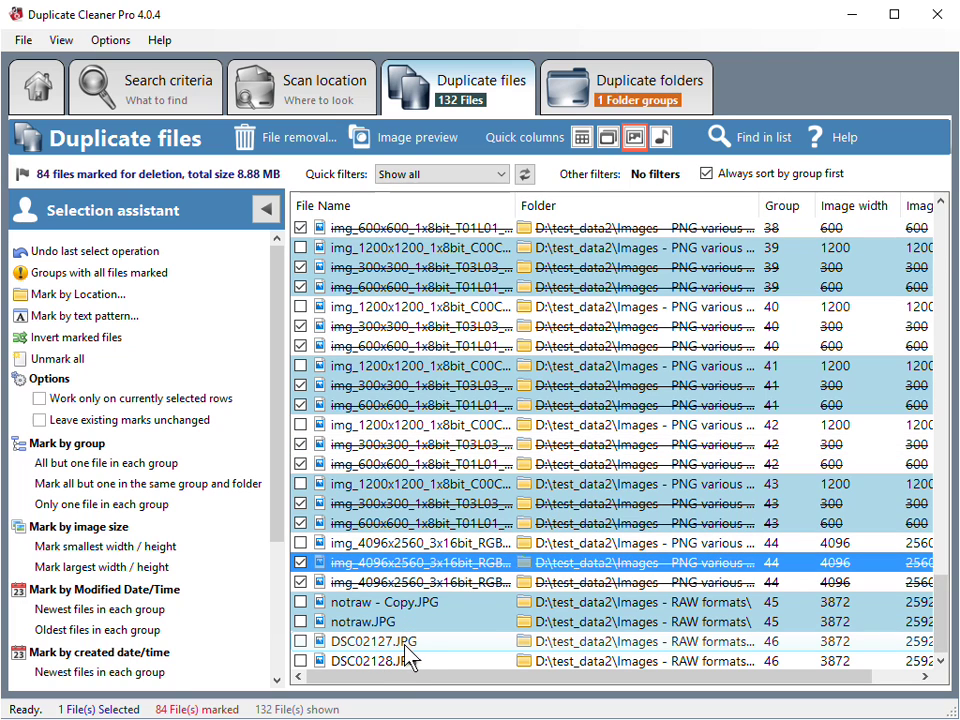
pyautogui.click(300, 660)
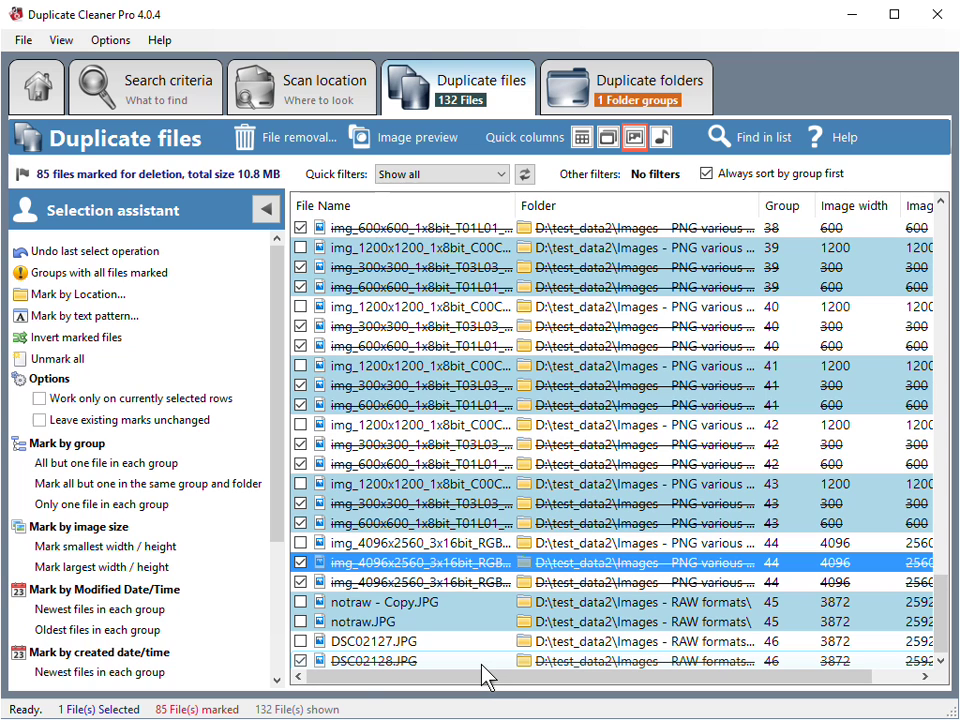
pyautogui.moveTo(471, 677); pyautogui.dragTo(403, 690)
pyautogui.click(300, 661)
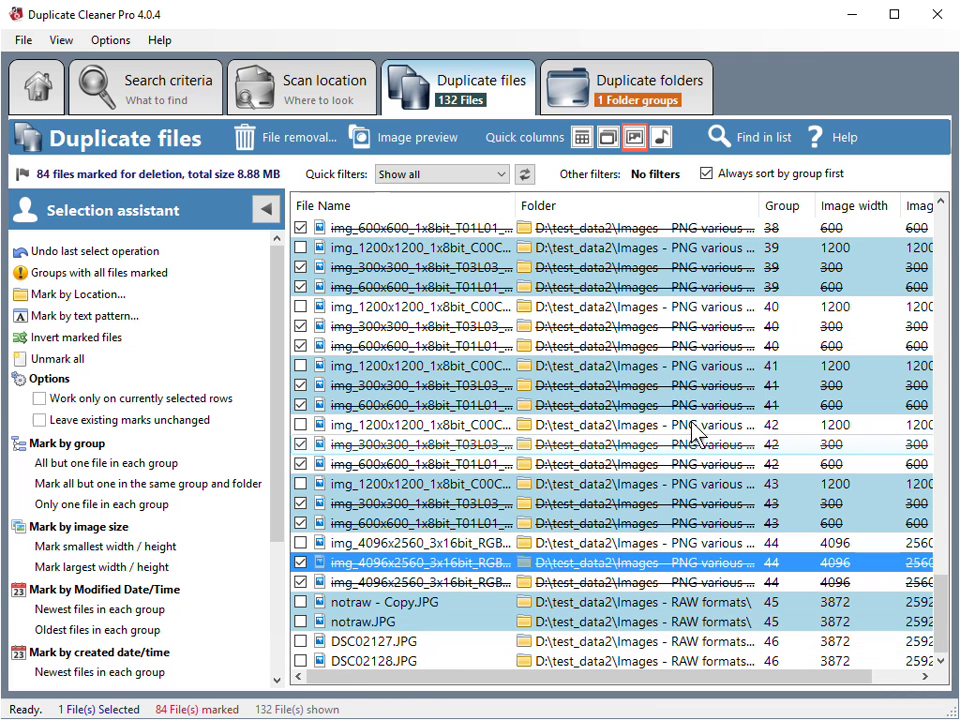
# Delete all marked duplicate files to the Recycle Bin and confirm the deletion.
pyautogui.scroll(1, 710, 383)
pyautogui.scroll(20, 710, 383)
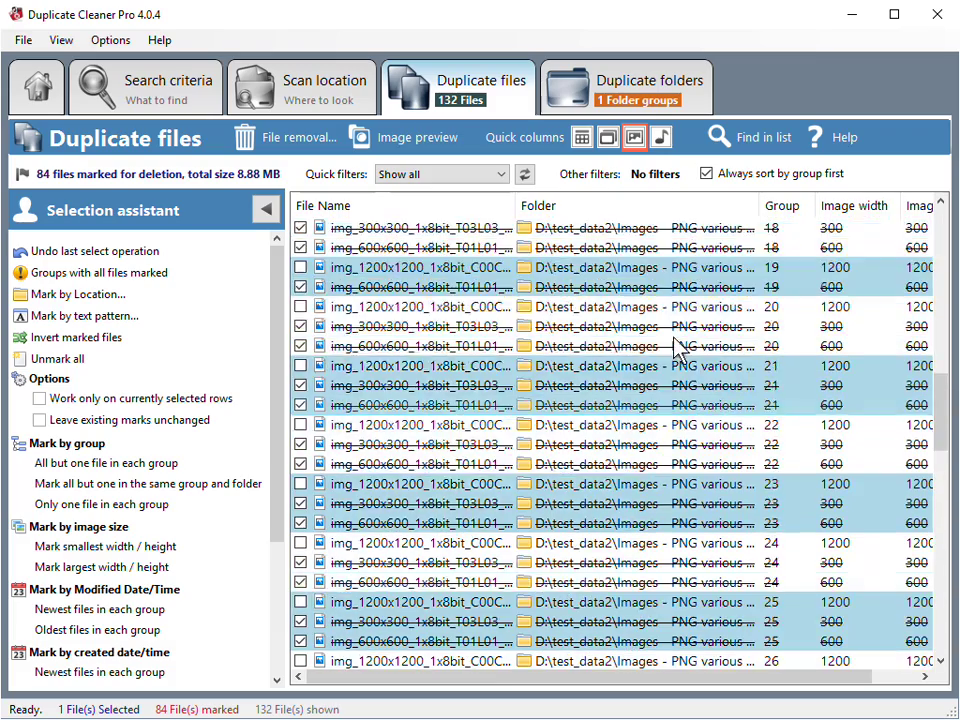
pyautogui.scroll(10, 650, 345)
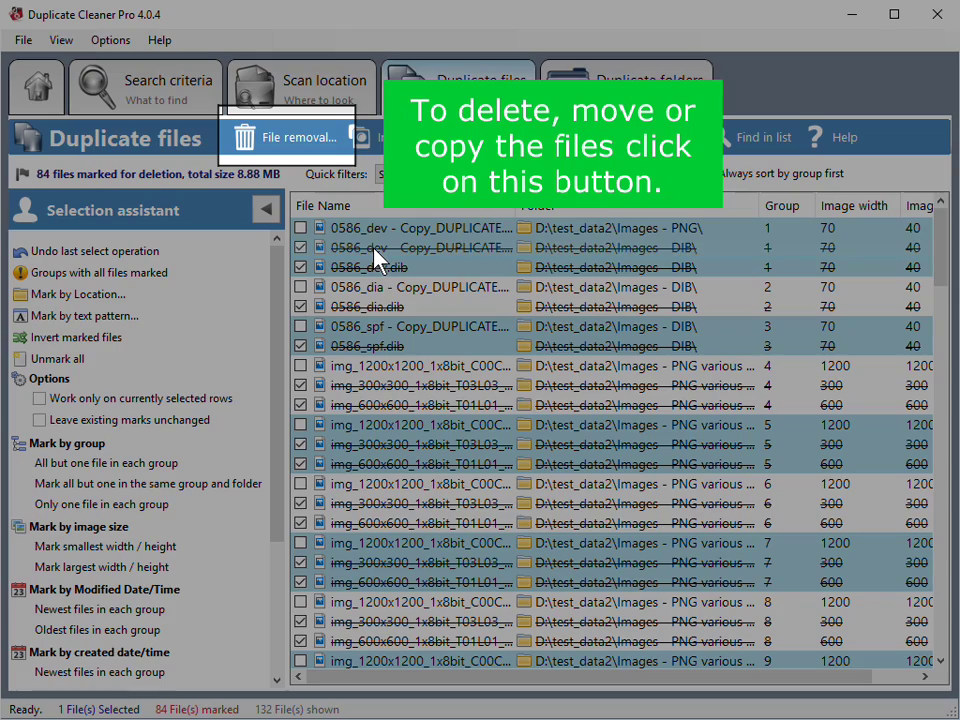
pyautogui.click(305, 147)
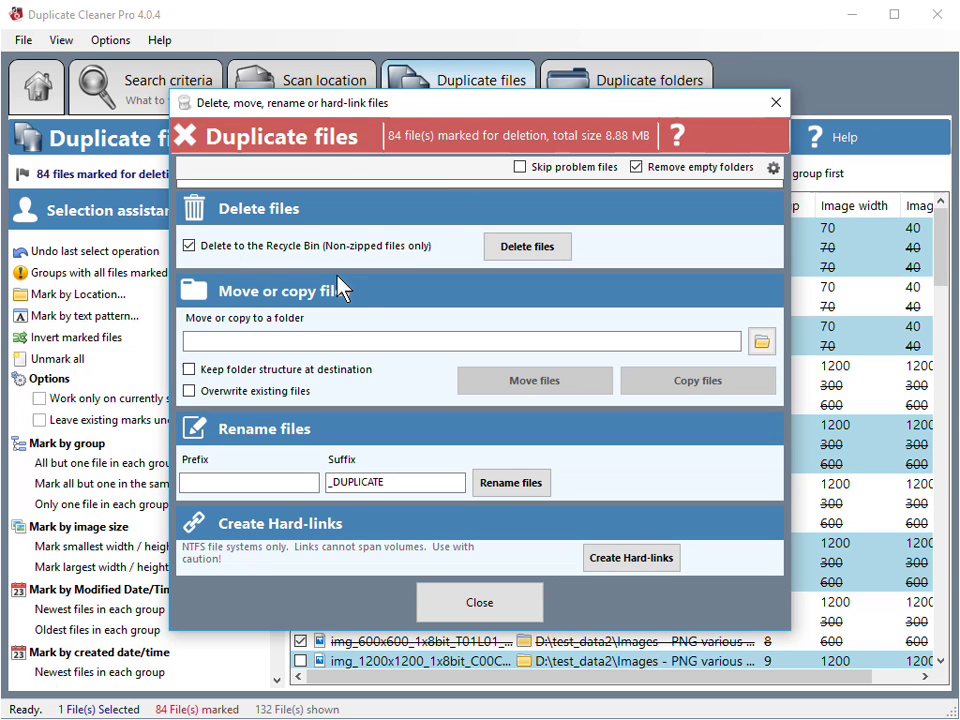
pyautogui.click(514, 253)
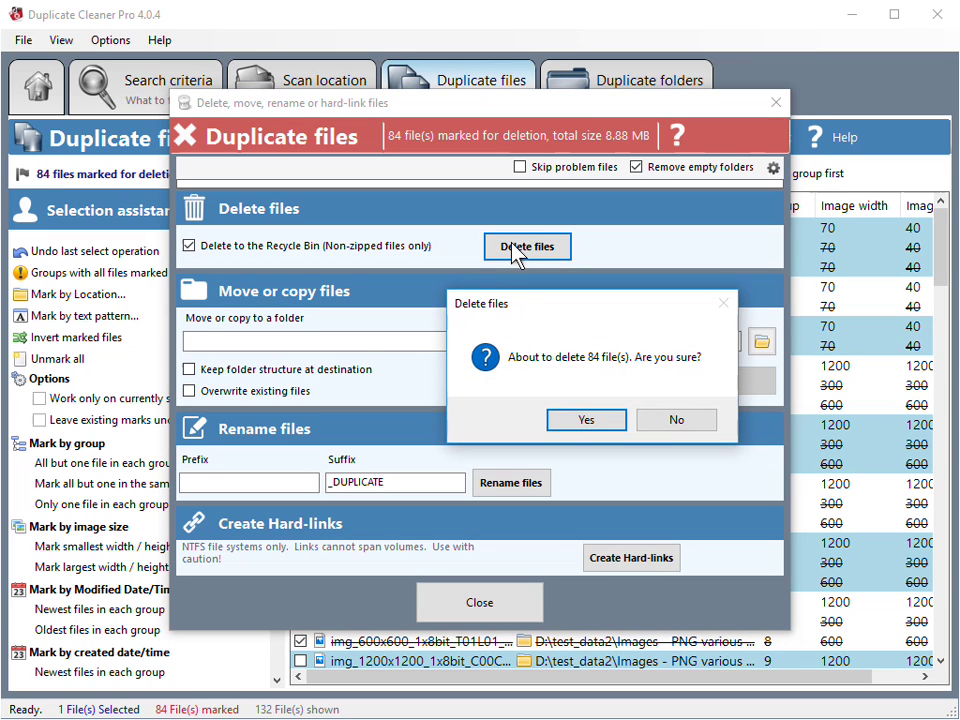
pyautogui.click(582, 422)
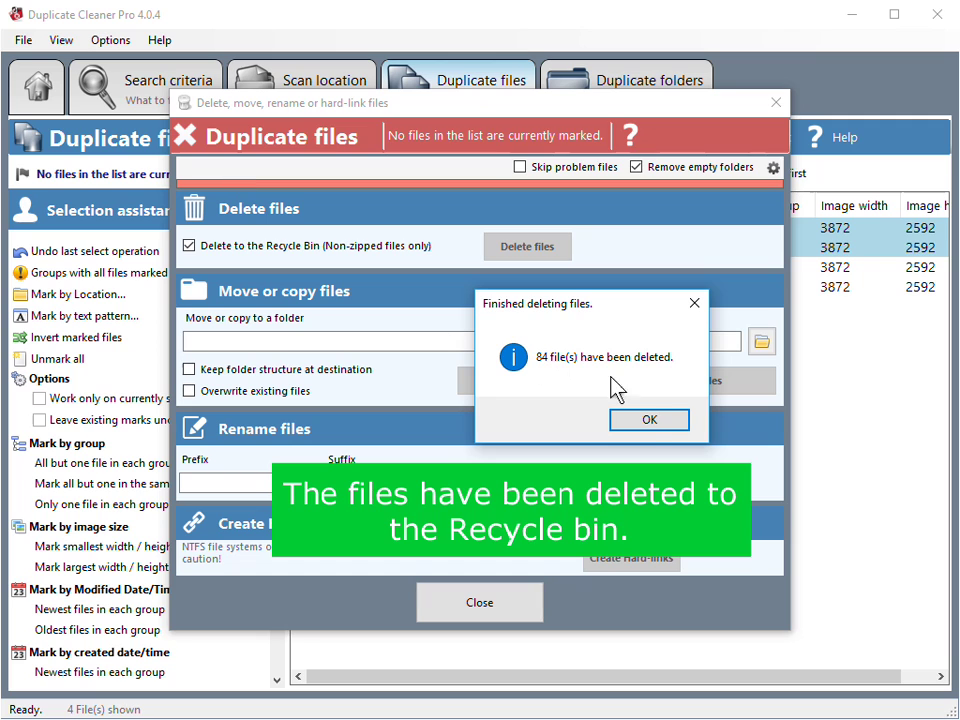
pyautogui.click(649, 420)
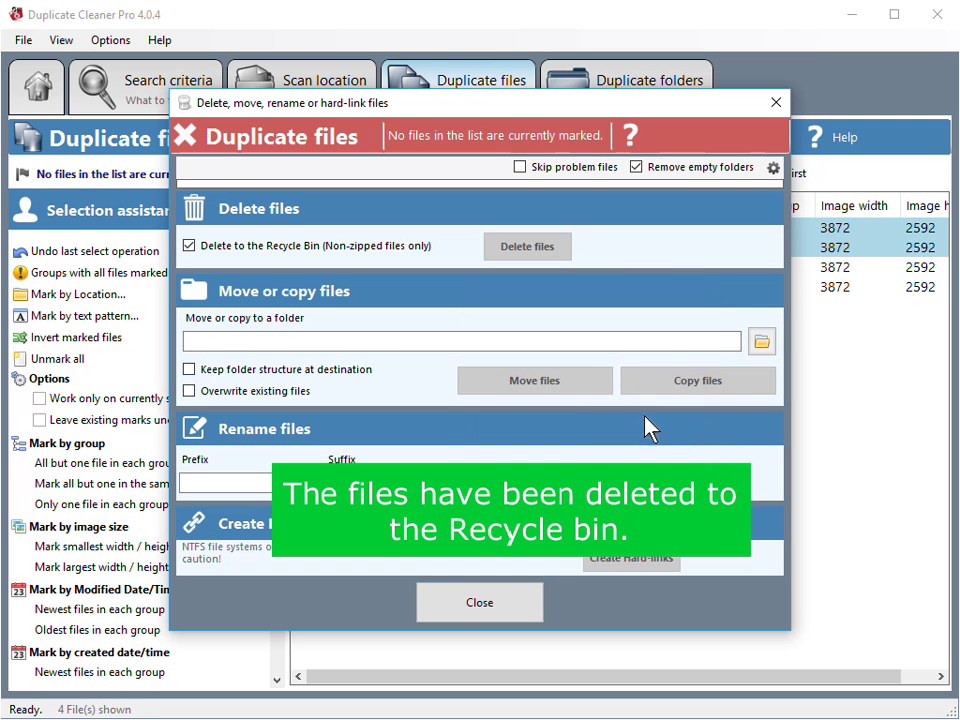
# Close the file removal window and exit the program.
pyautogui.click(513, 606)
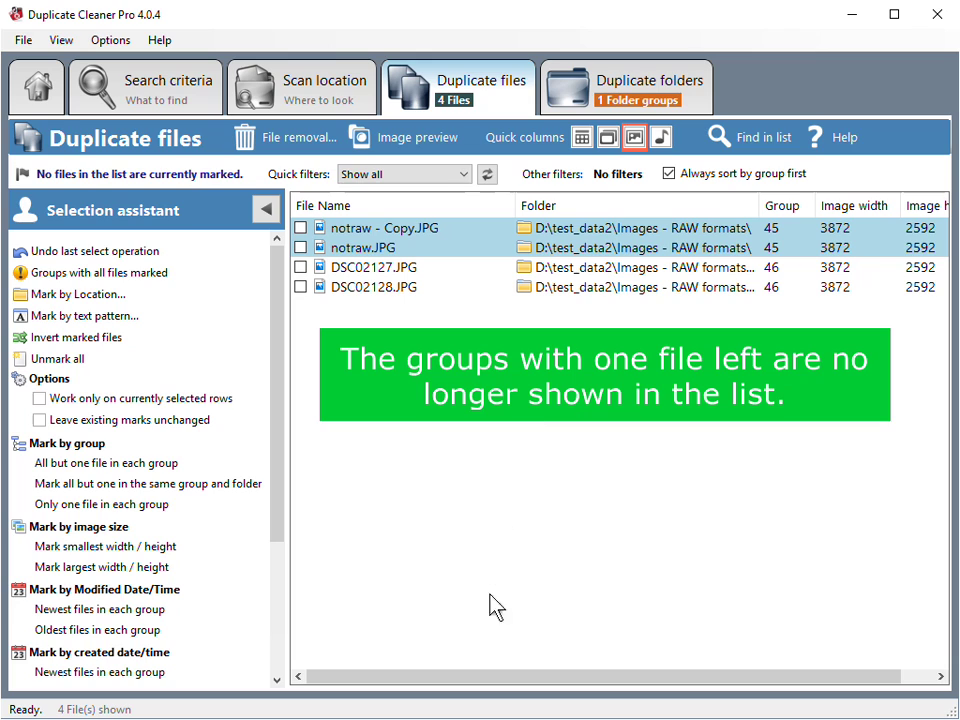
pyautogui.moveTo(469, 681); pyautogui.dragTo(411, 681)
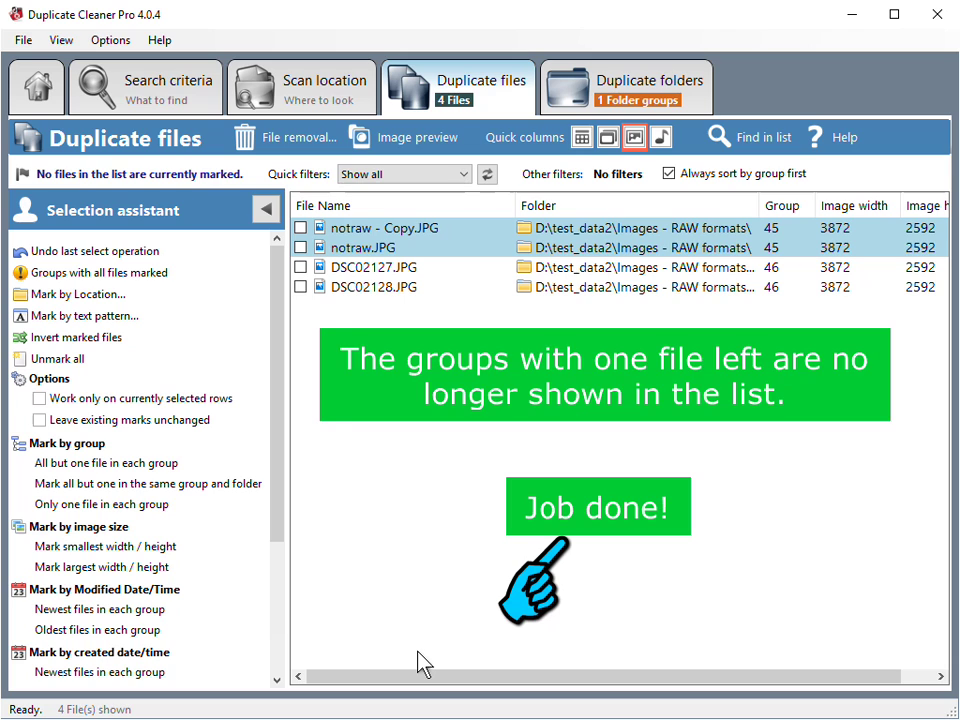
pyautogui.click(937, 15)
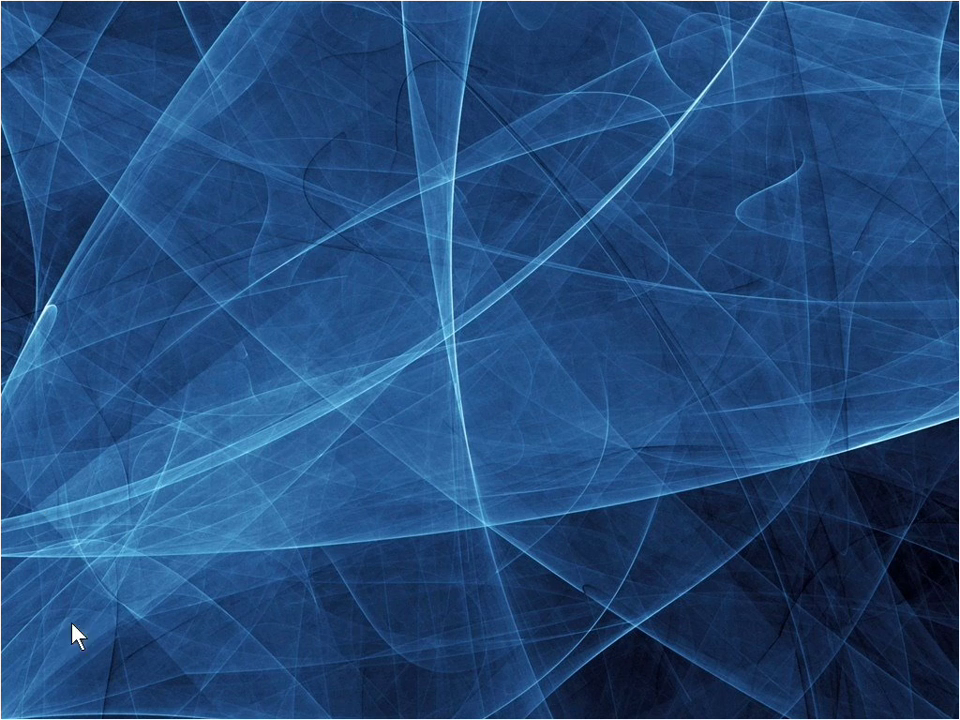